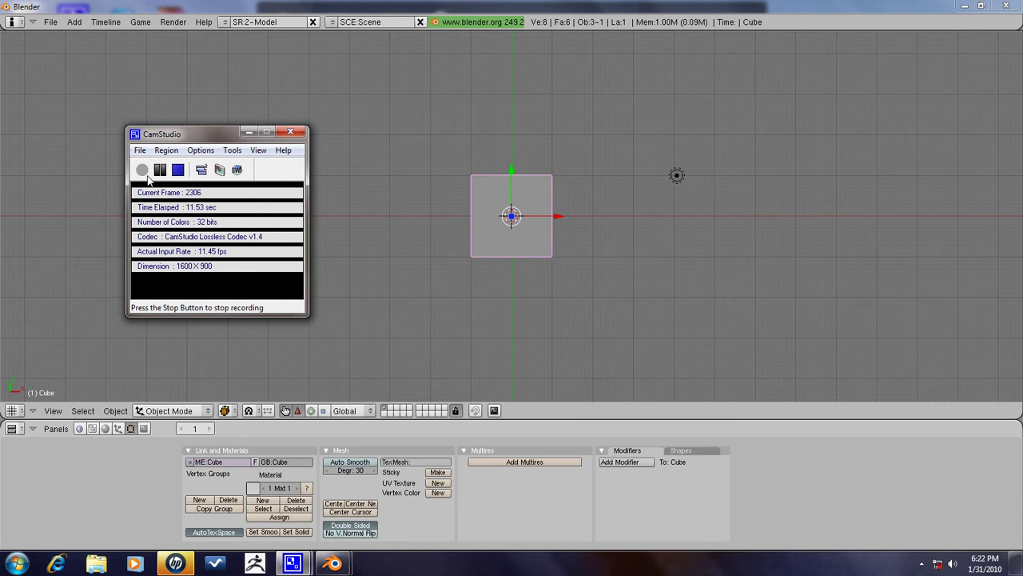
- Bring Blender forward, dismiss the colour-scheme prompt, and delete the default cube
left_click(274, 6)
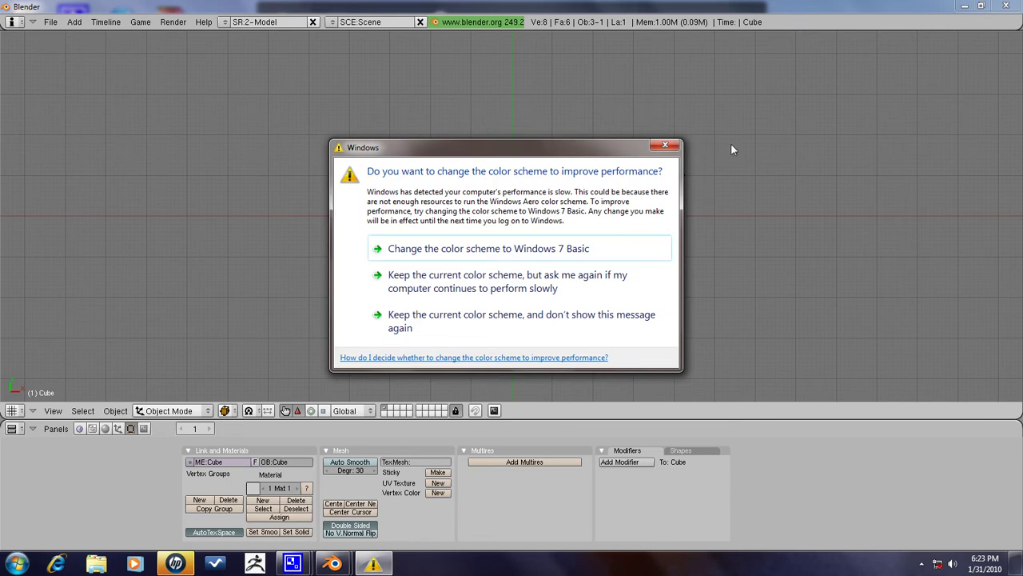
left_click(665, 145)
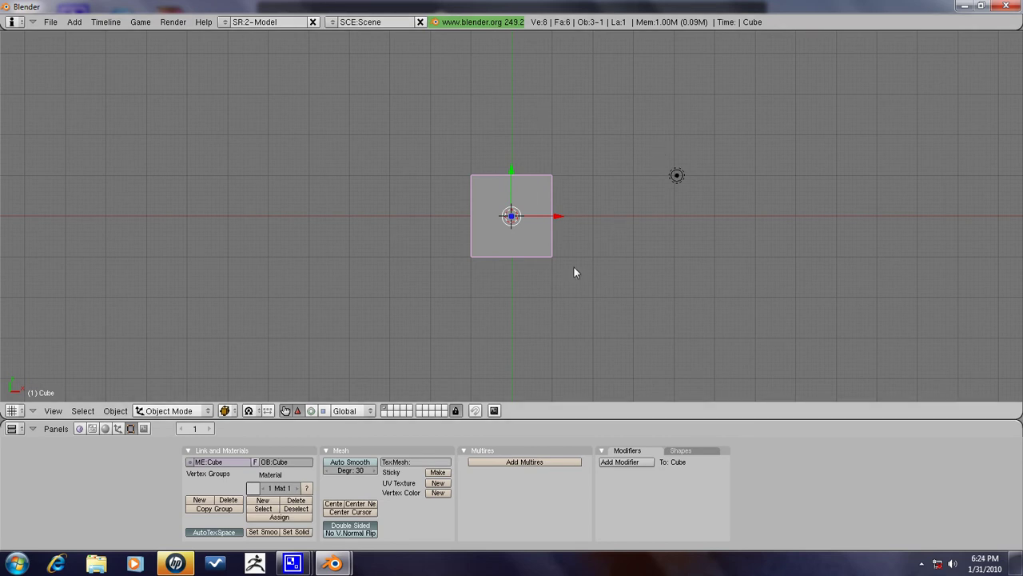
scroll(484, 268, "down", 3)
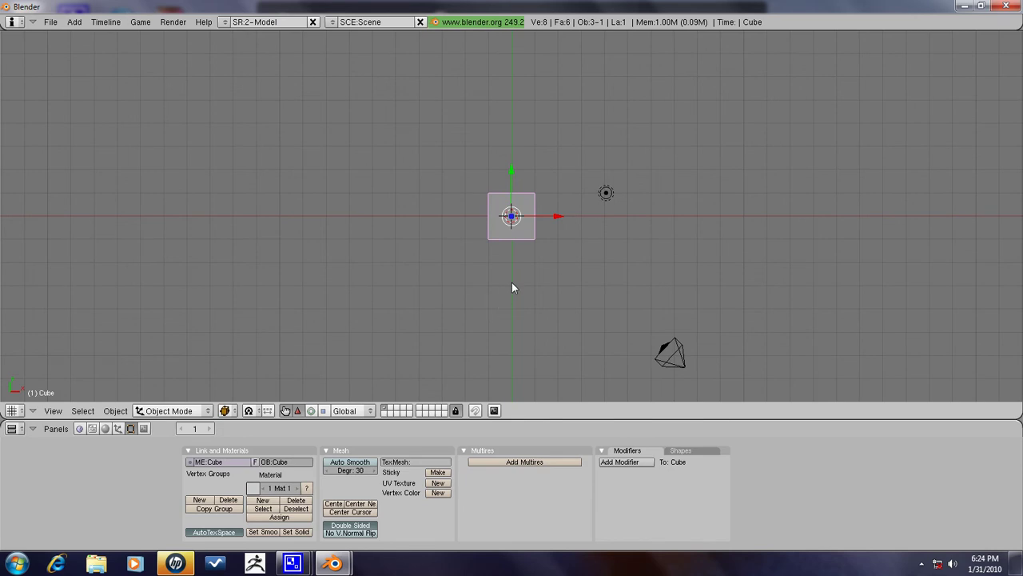
mouse_move(512, 285)
middle_mouse_down()
mouse_move(501, 108)
mouse_move(409, 141)
mouse_move(402, 221)
middle_mouse_up()
scroll(500, 108, "up", 3)
key("x")
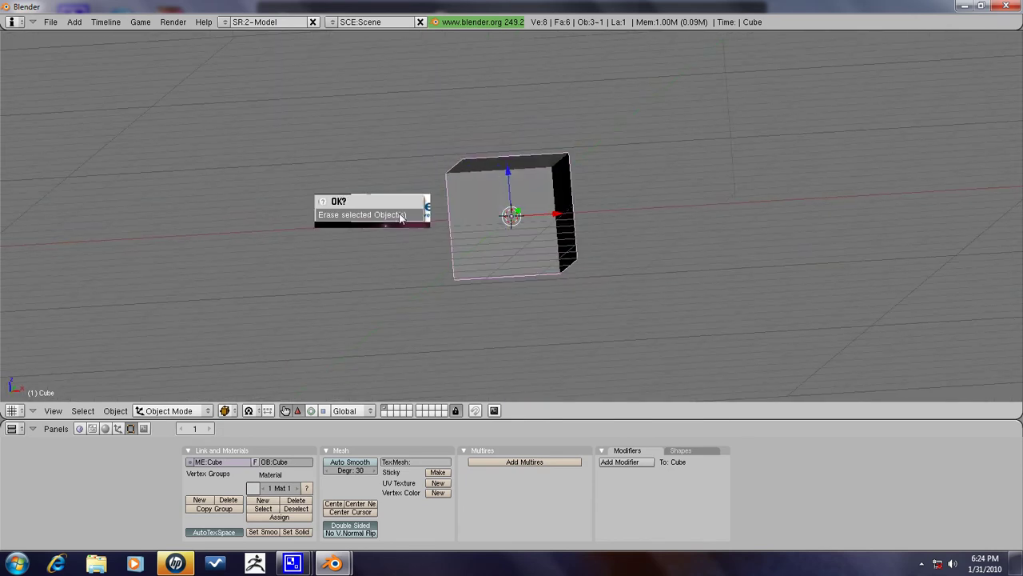
left_click(400, 218)
middle_click_drag(484, 264, 506, 286)
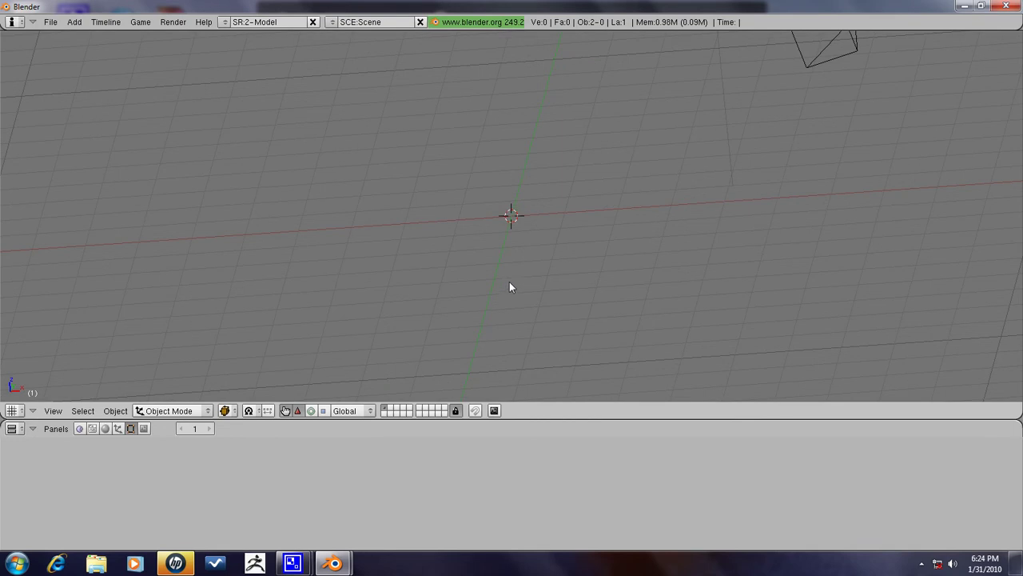
- Add a UV sphere with 32 segments, 32 rings and radius 1, framed in front view
key("space")
left_click(648, 317)
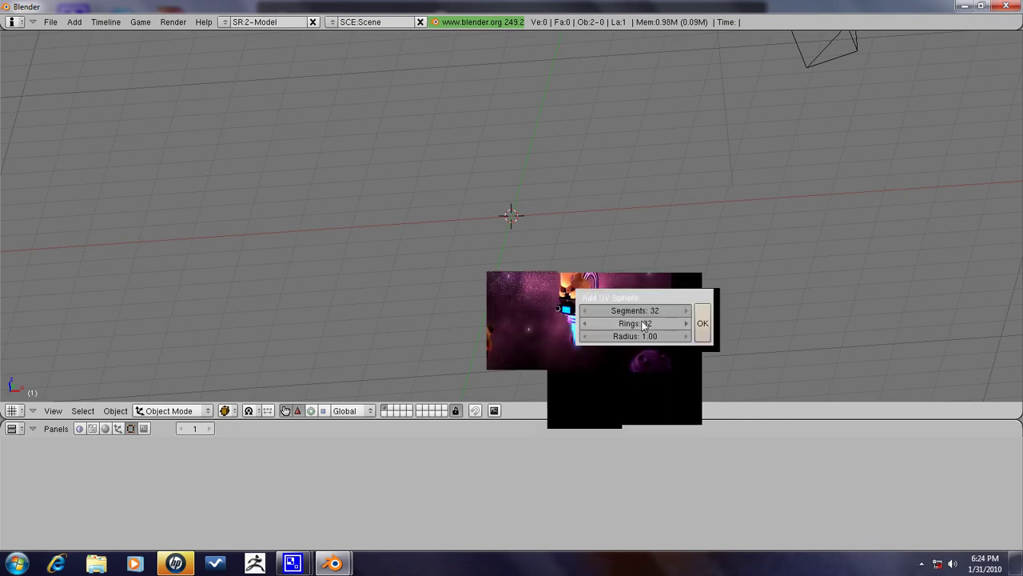
left_click(702, 323)
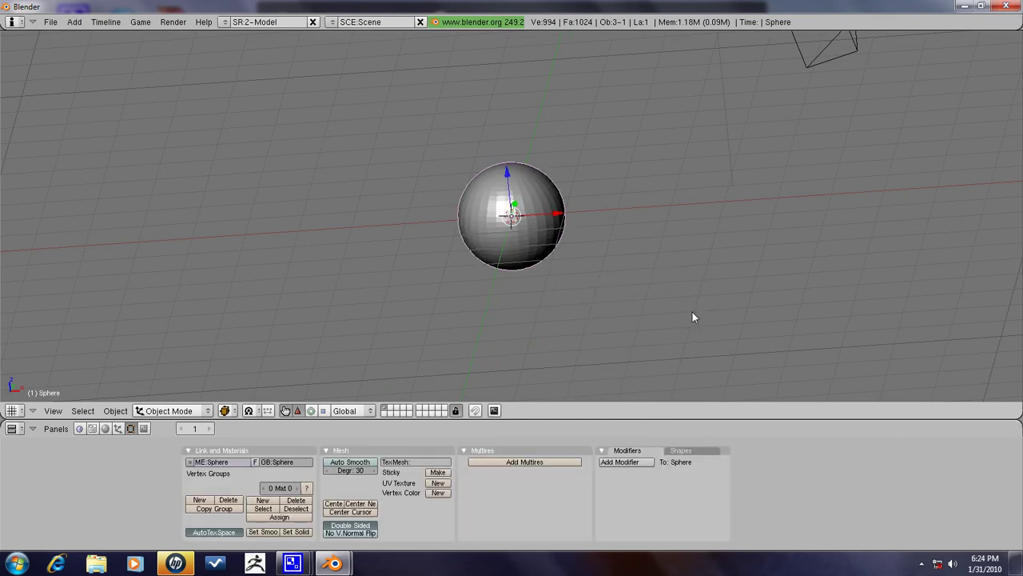
mouse_move(695, 315)
middle_mouse_down()
mouse_move(573, 206)
mouse_move(571, 158)
middle_mouse_up()
key("KP_1")
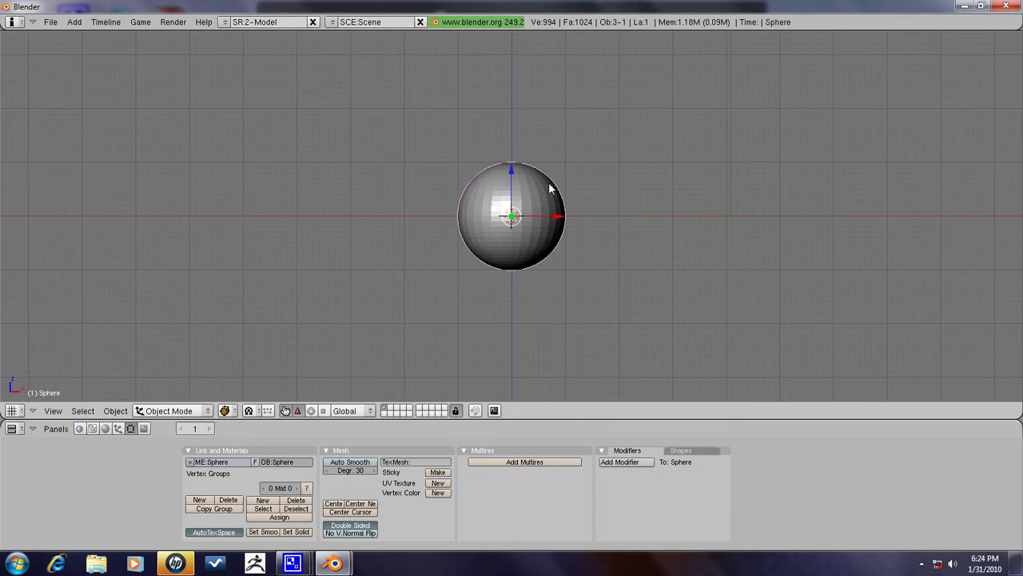
scroll(559, 160, "up", 3)
scroll(564, 179, "up", 2)
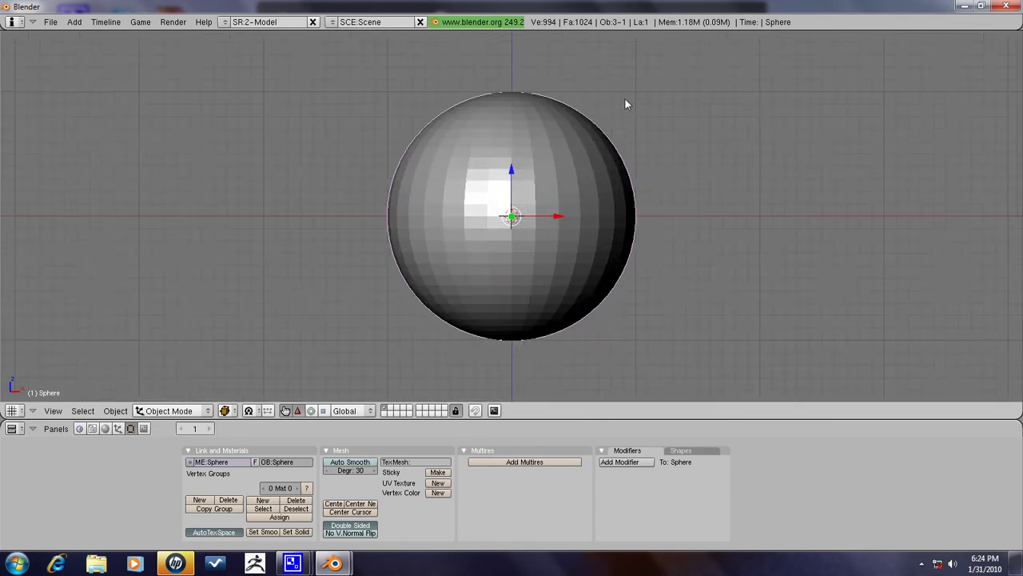
middle_click_drag(626, 104, 630, 231, "shift")
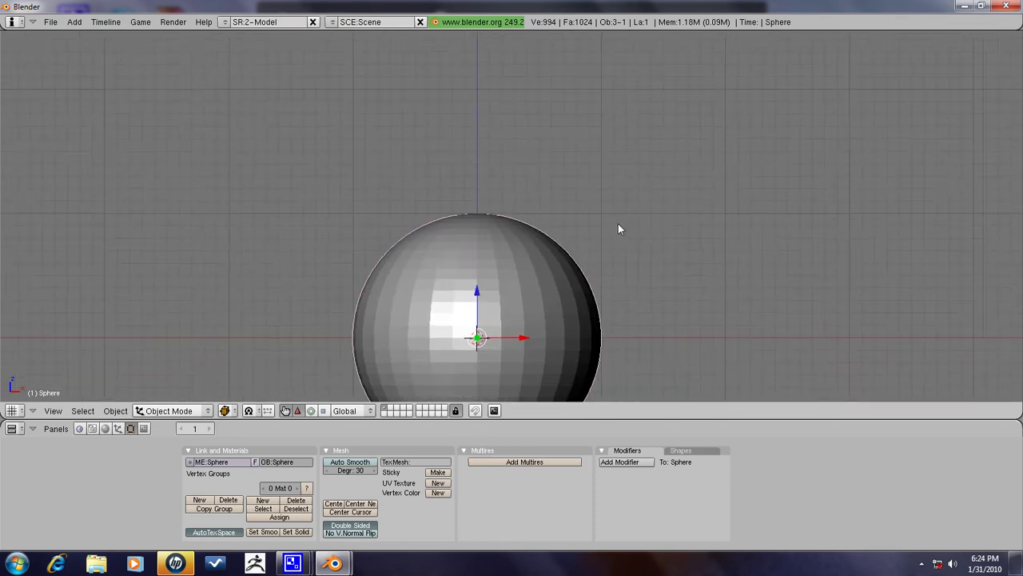
- In Edit Mode with back geometry occluded, select the sphere's top pole vertex
key("Tab")
middle_click_drag(534, 189, 525, 272)
scroll(587, 169, "up", 3)
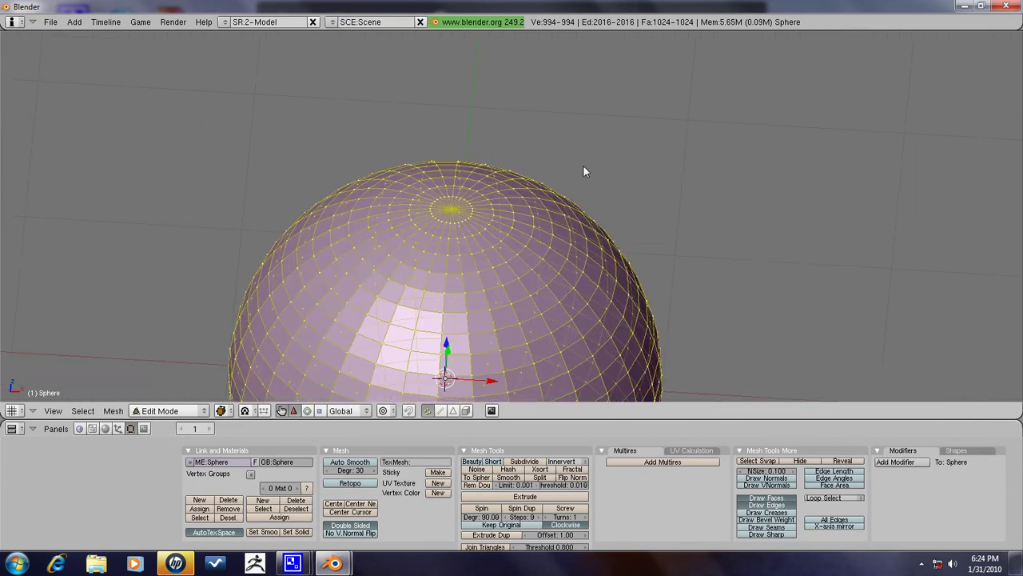
left_click(468, 410)
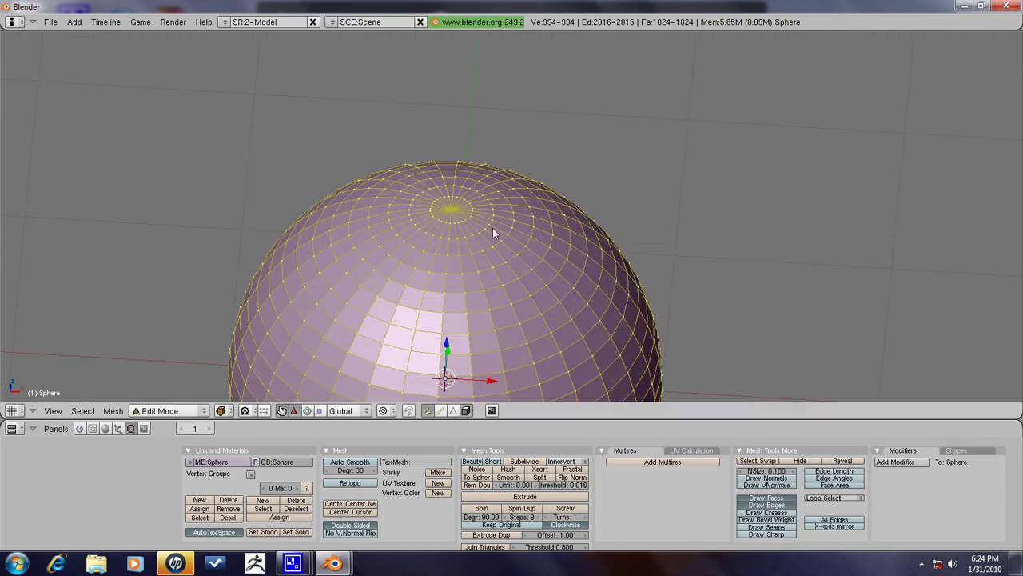
right_click(458, 212)
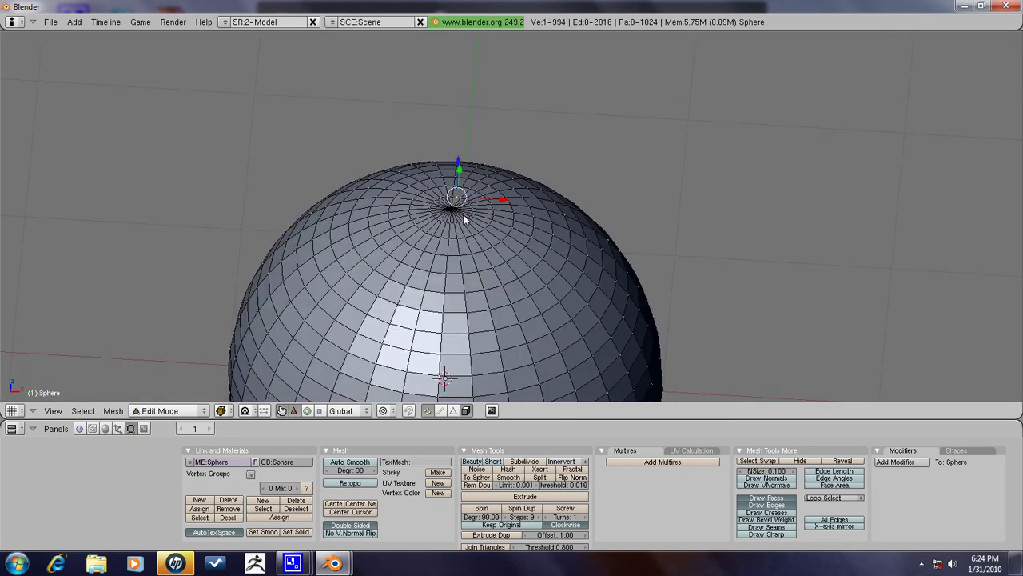
scroll(543, 176, "up", 1)
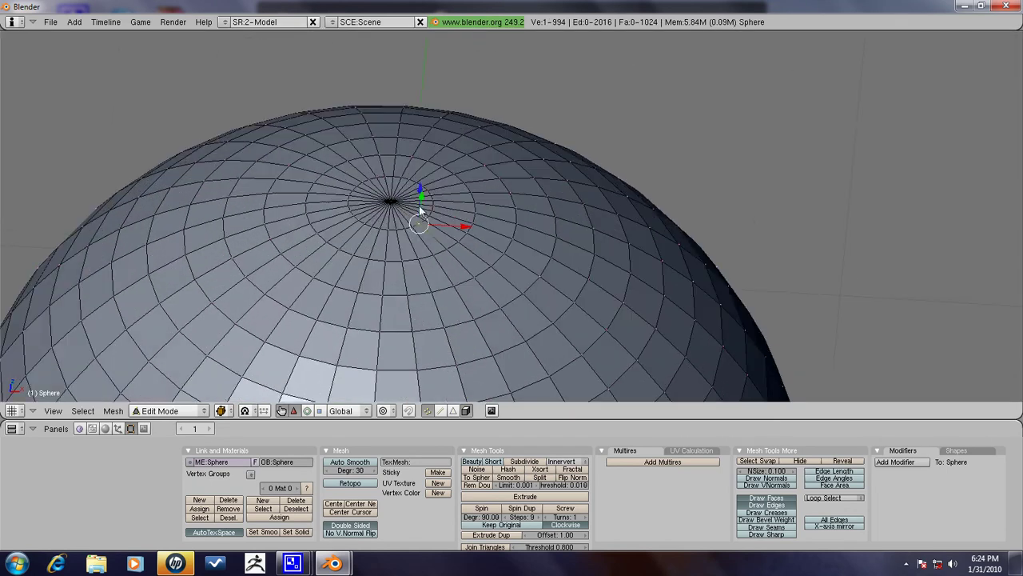
scroll(480, 188, "up", 3)
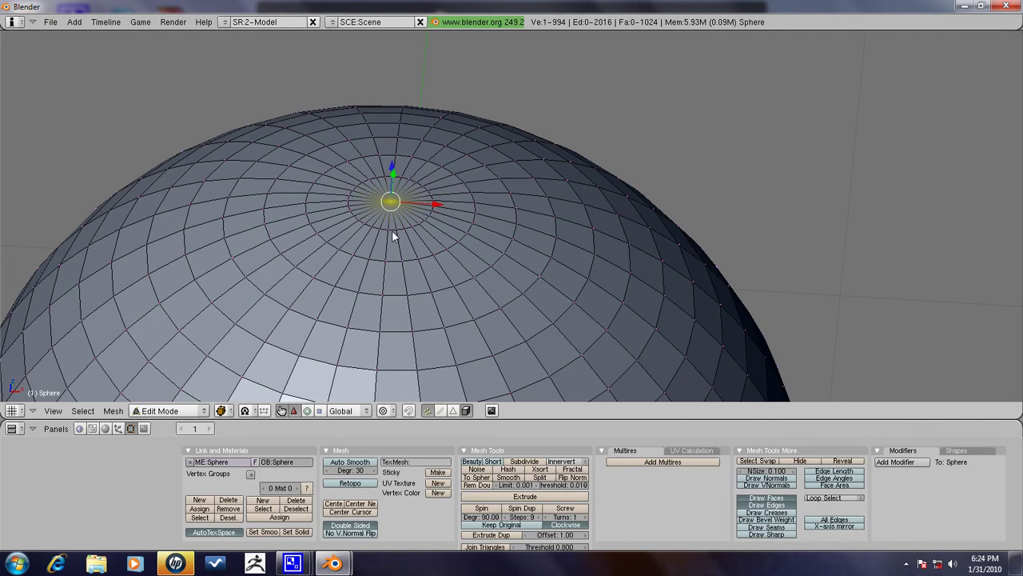
- Grow the selection twice around the pole and delete those faces
key("ctrl+KP_Add")
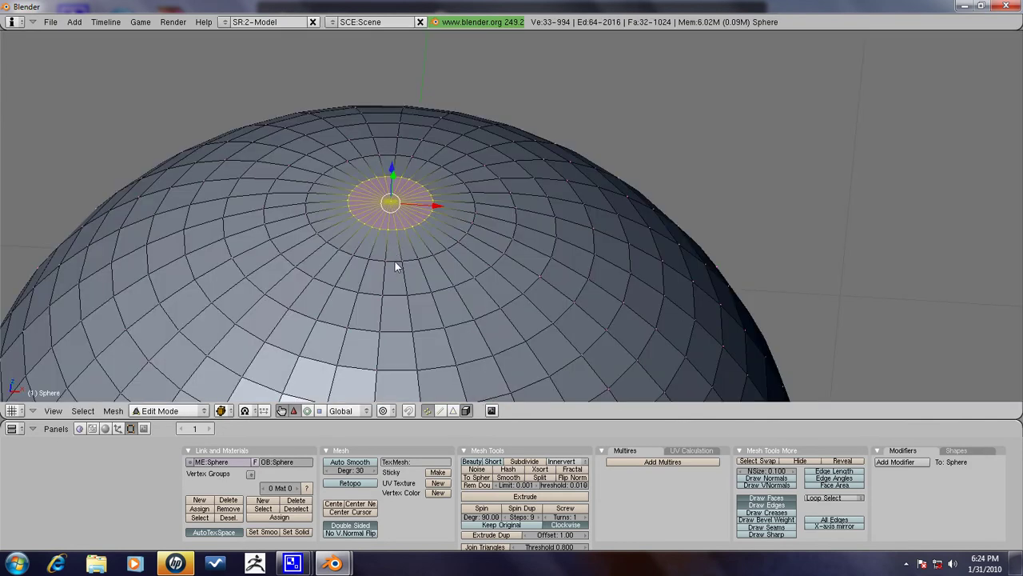
key("ctrl+KP_Add")
key("ctrl+KP_Add")
scroll(553, 240, "down", 2)
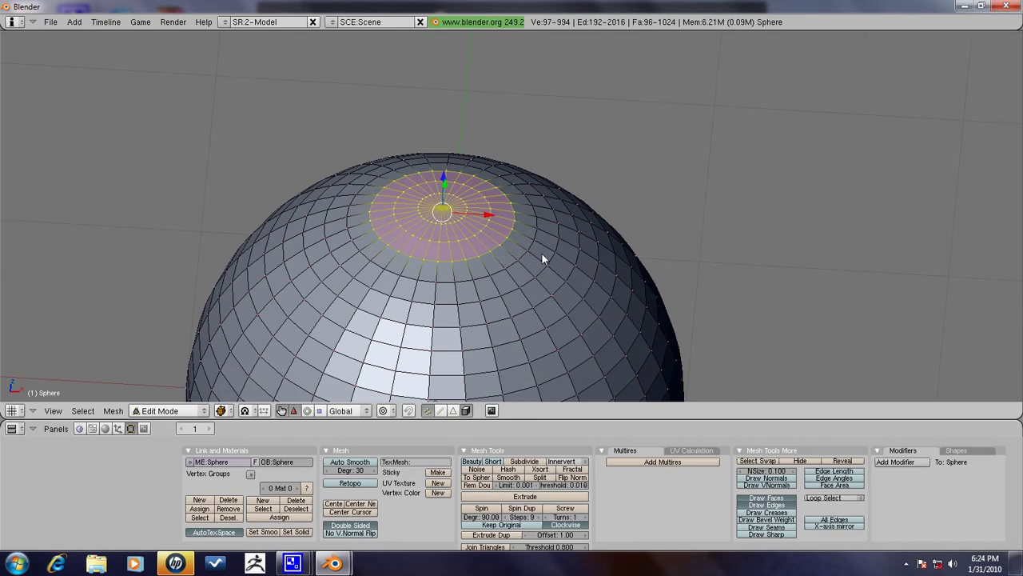
key("x")
left_click(540, 251)
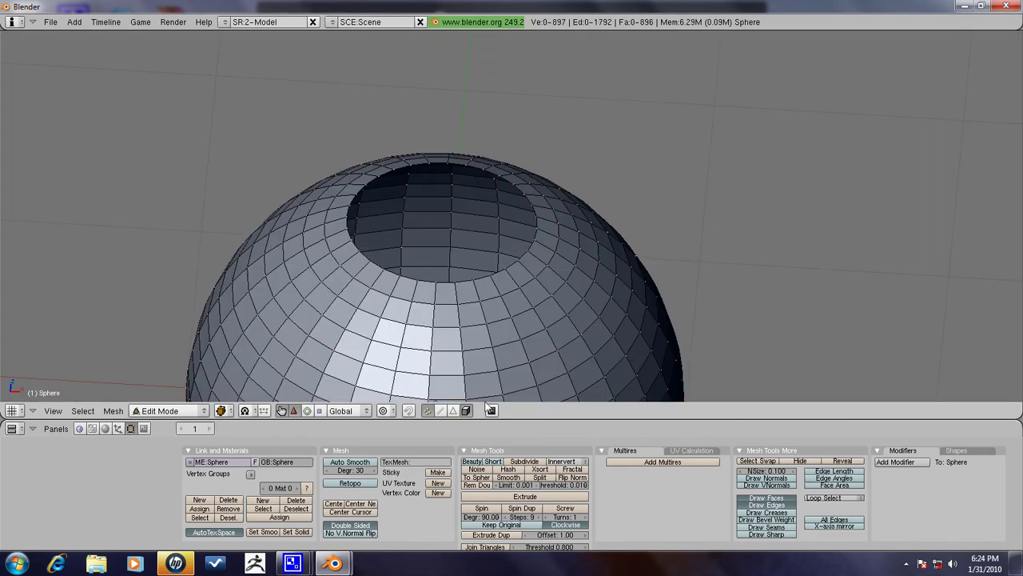
- Select the edge loop around the top hole and centre the sphere in front view
right_click(461, 279, "alt")
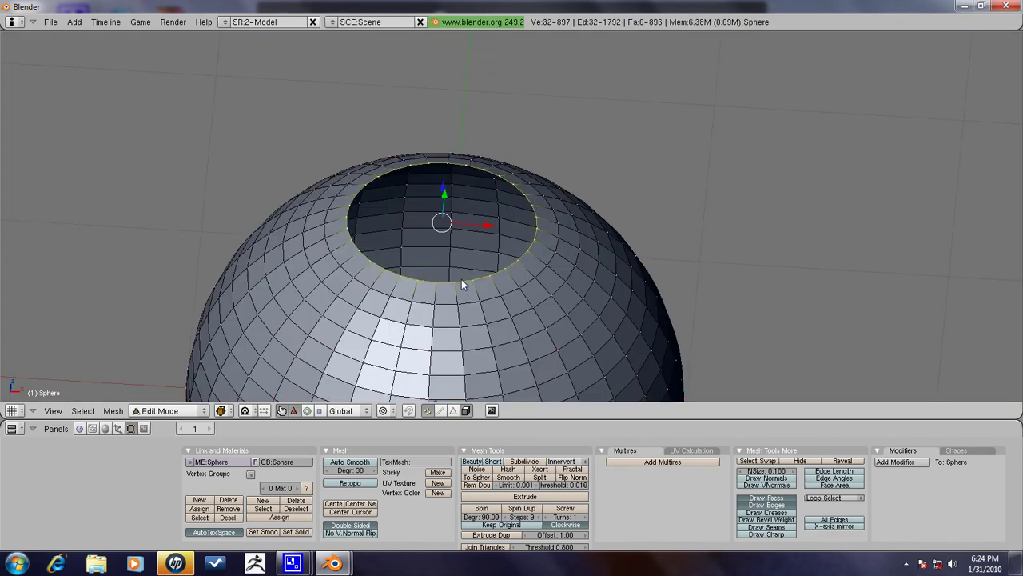
middle_click_drag(775, 303, 805, 176)
key("KP_1")
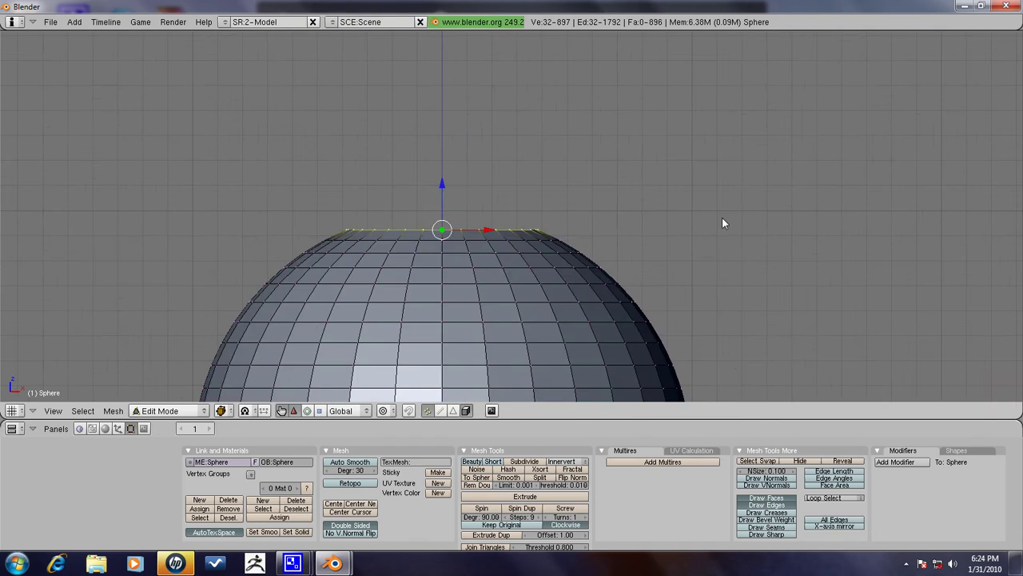
scroll(722, 217, "down", 4)
middle_click_drag(612, 272, 624, 212, "shift")
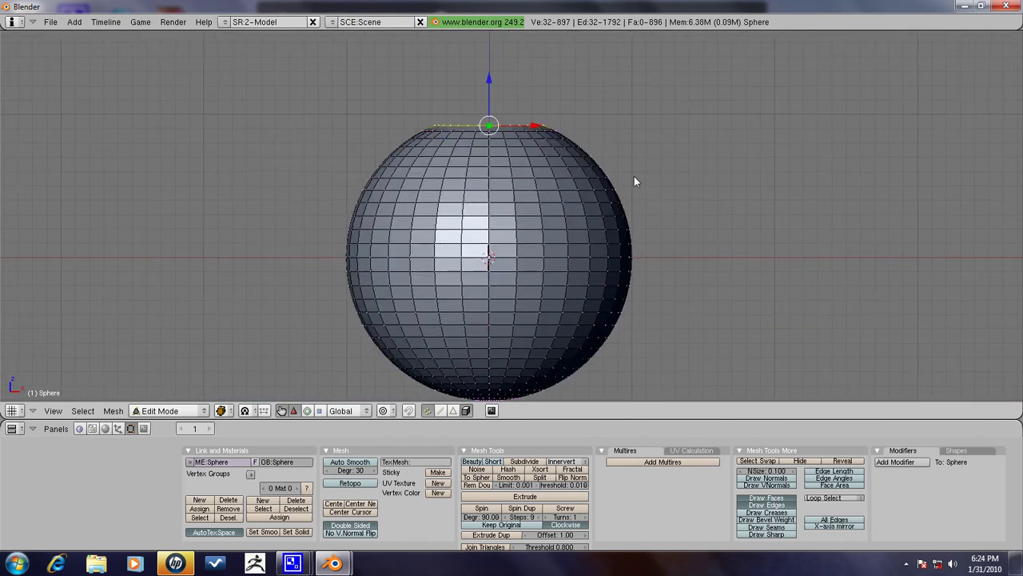
key("e")
middle_click_drag(638, 138, 625, 231, "shift")
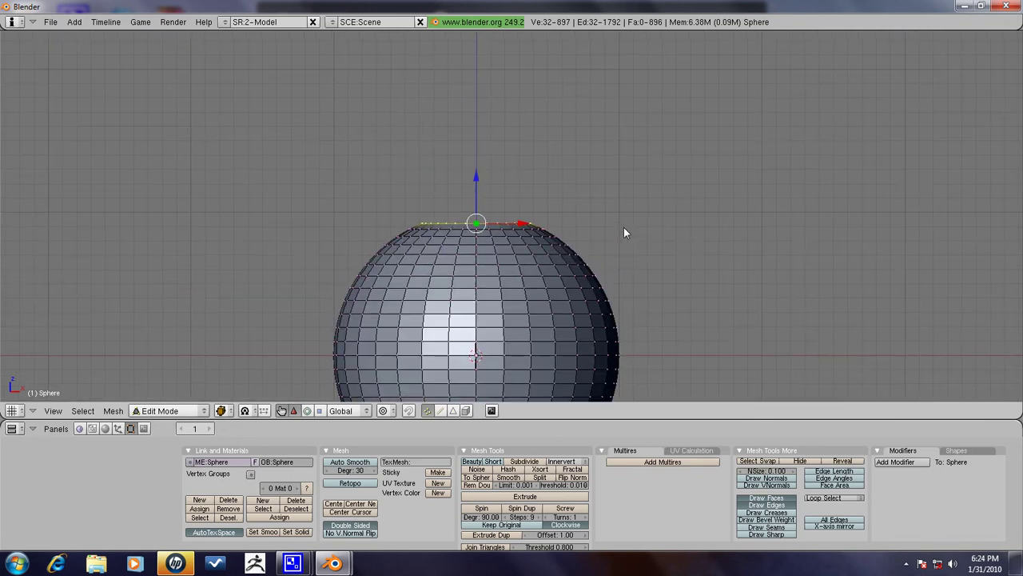
- Extrude the top edge ring, shrink it, and raise it along Z
key("e")
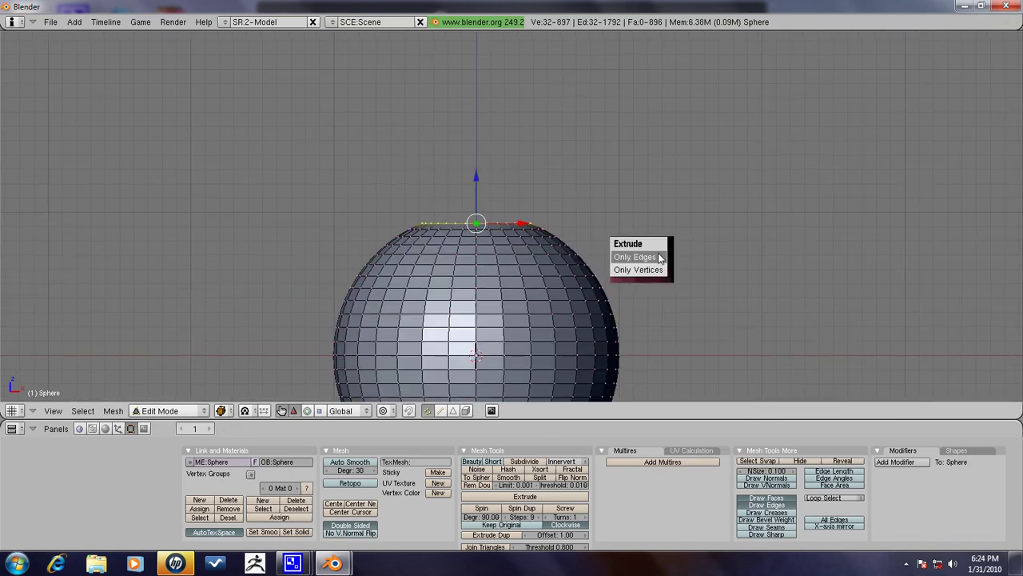
left_click(637, 256)
left_click(662, 214)
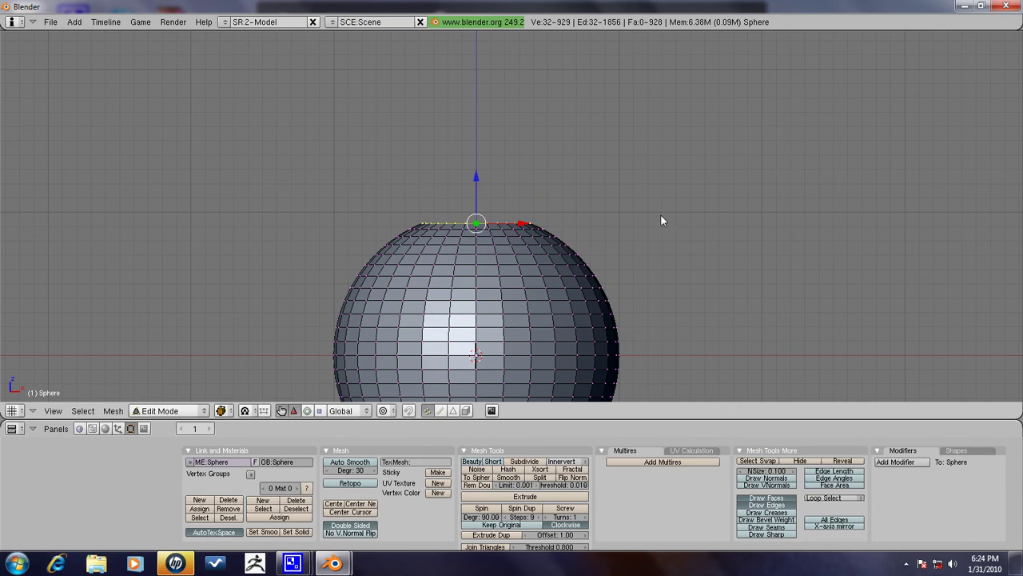
key("s")
left_click(617, 219)
left_click_drag(479, 190, 475, 173)
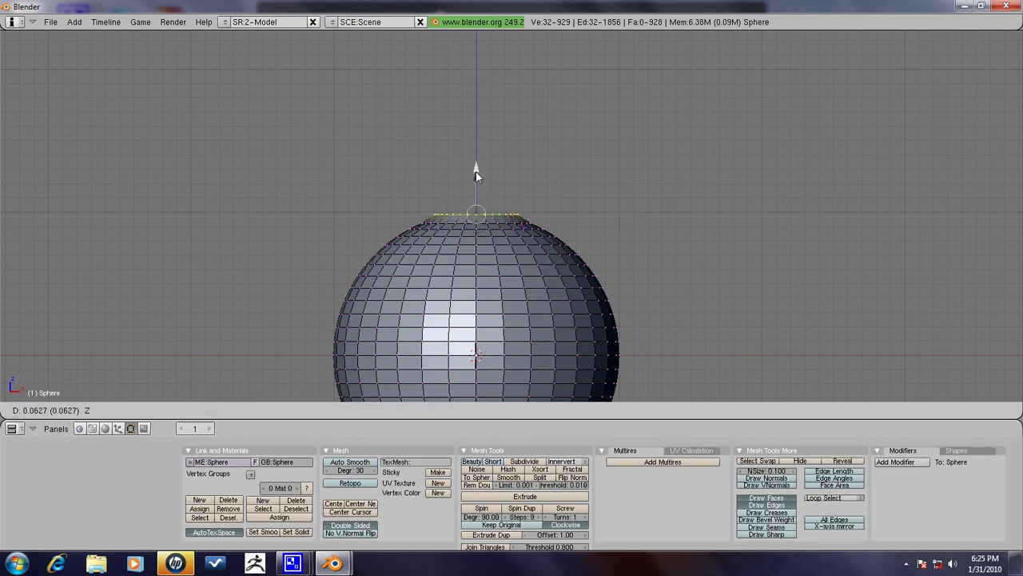
- Extrude a second edge ring, scale it, and raise it further along Z
key("e")
left_click(544, 209)
right_click(591, 202)
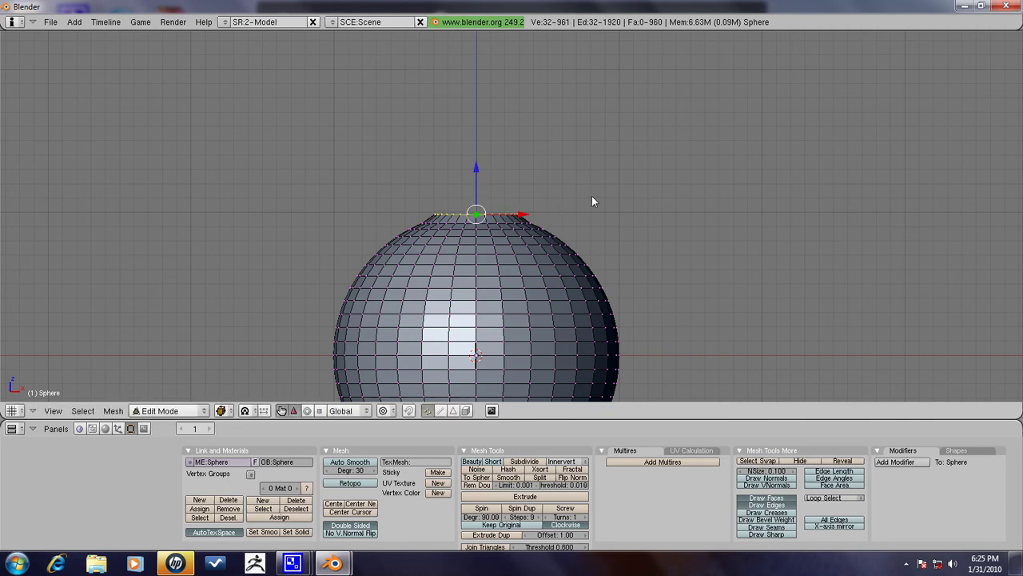
key("s")
left_click(555, 197)
left_click_drag(477, 170, 477, 152)
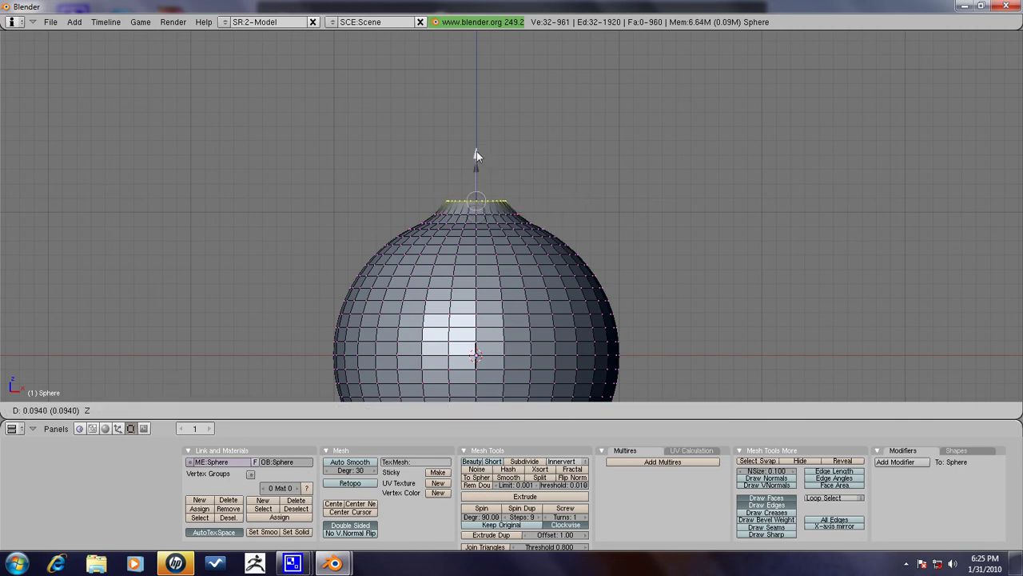
- Extrude two more rings upward, shrinking the first, to form the narrow neck
key("e")
left_click(495, 174)
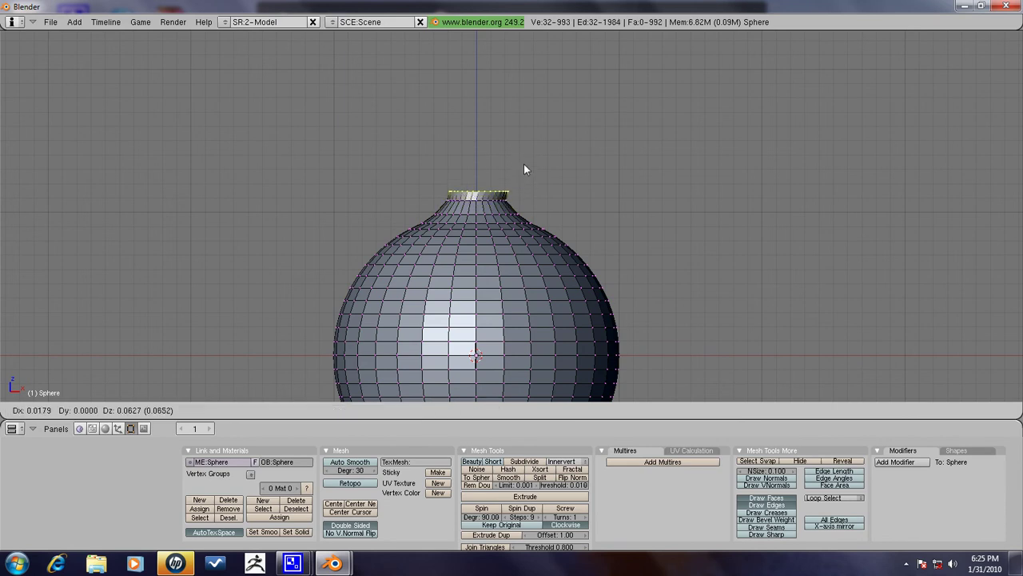
key("z")
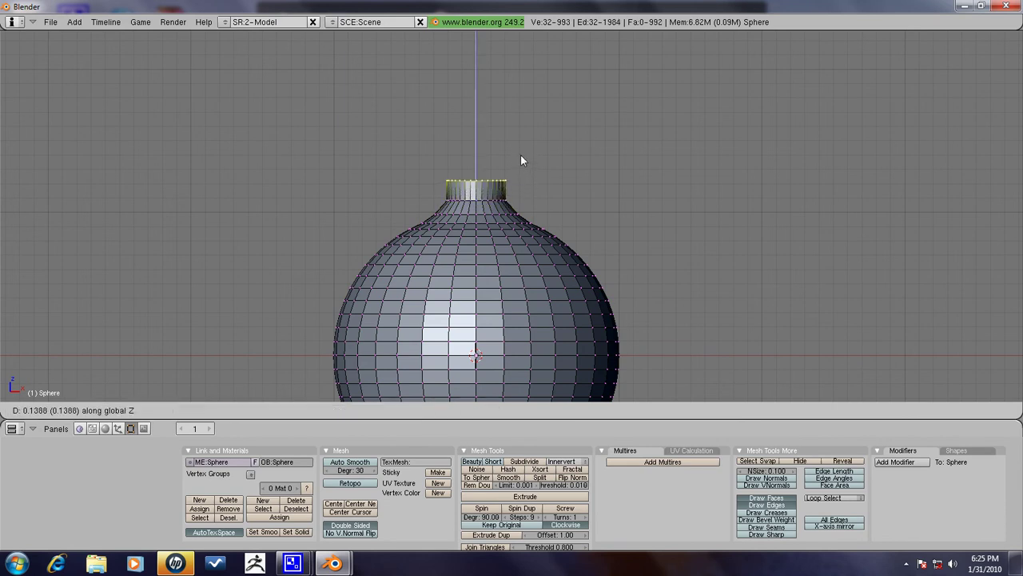
left_click(520, 155)
key("s")
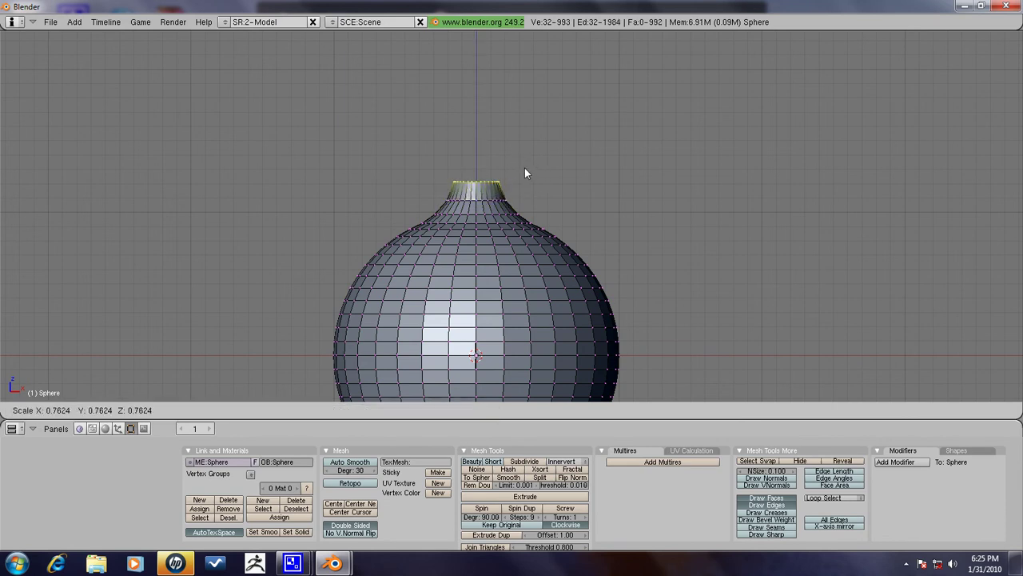
left_click(525, 173)
key("e")
left_click(526, 169)
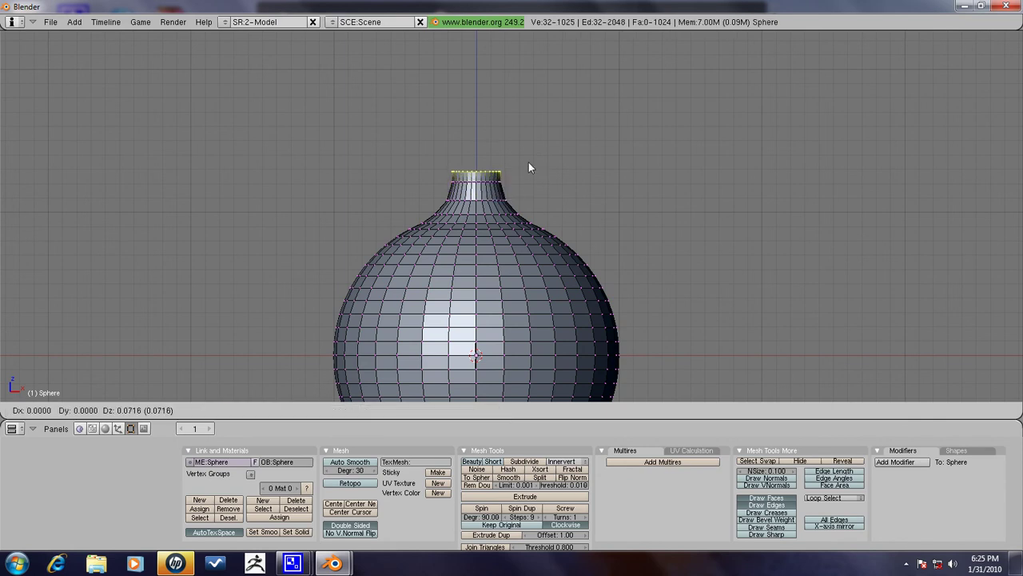
left_click(528, 162)
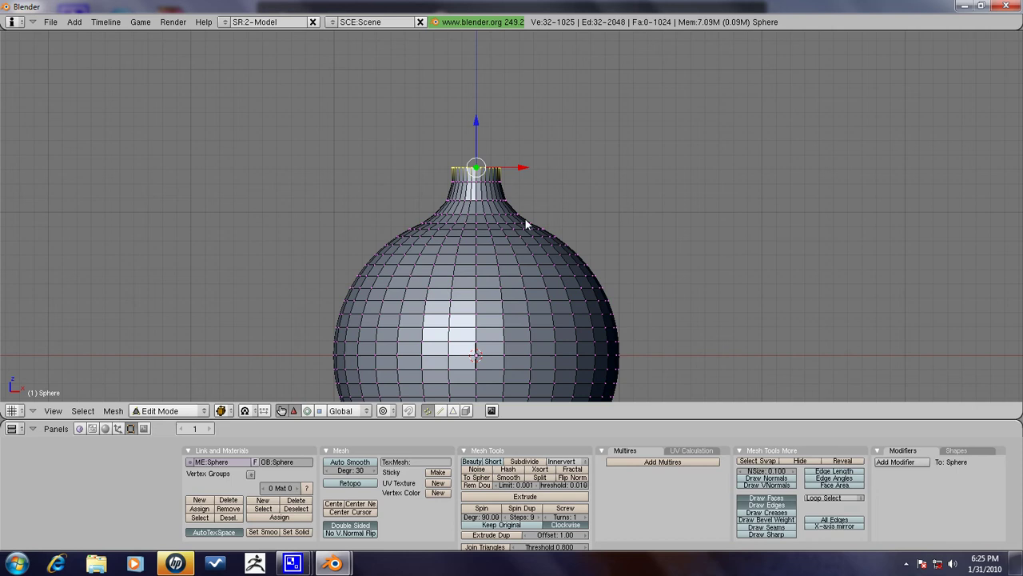
- Select the neck rings, scale them along Z, and lower them slightly
key("ctrl+KP_Add")
key("ctrl+KP_Add")
key("ctrl+KP_Add")
key("s")
key("z")
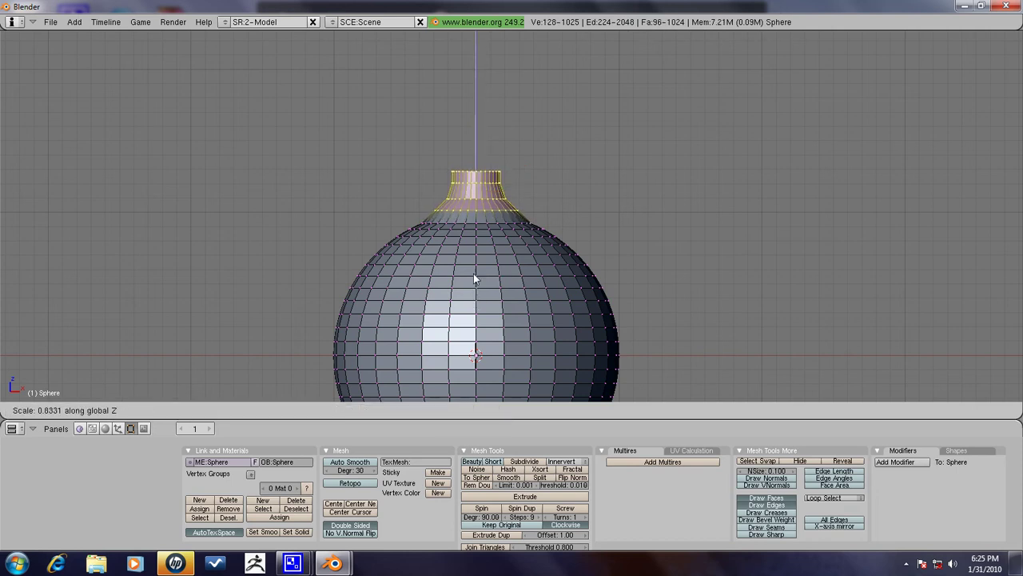
left_click(476, 272)
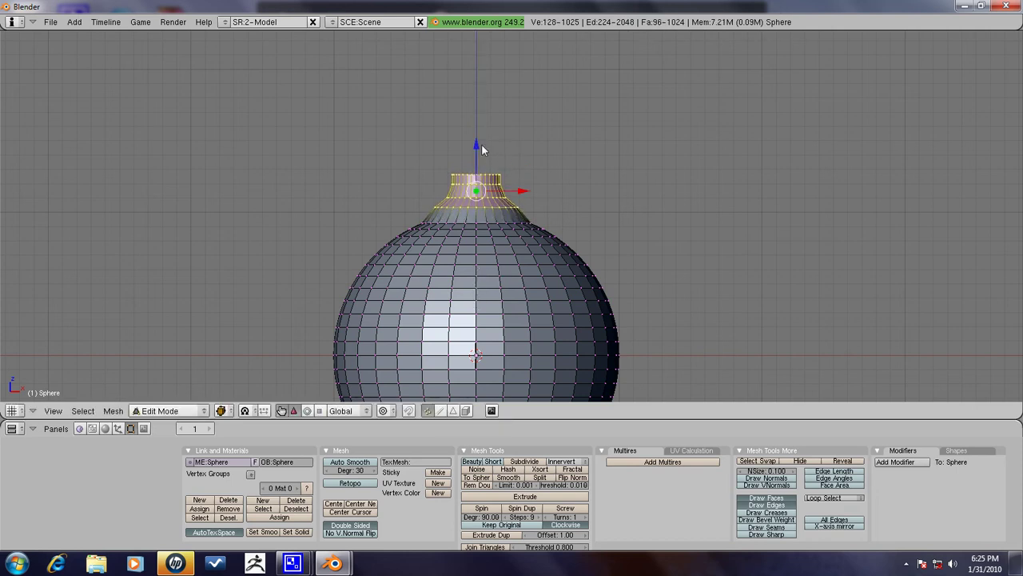
left_click_drag(481, 146, 481, 155)
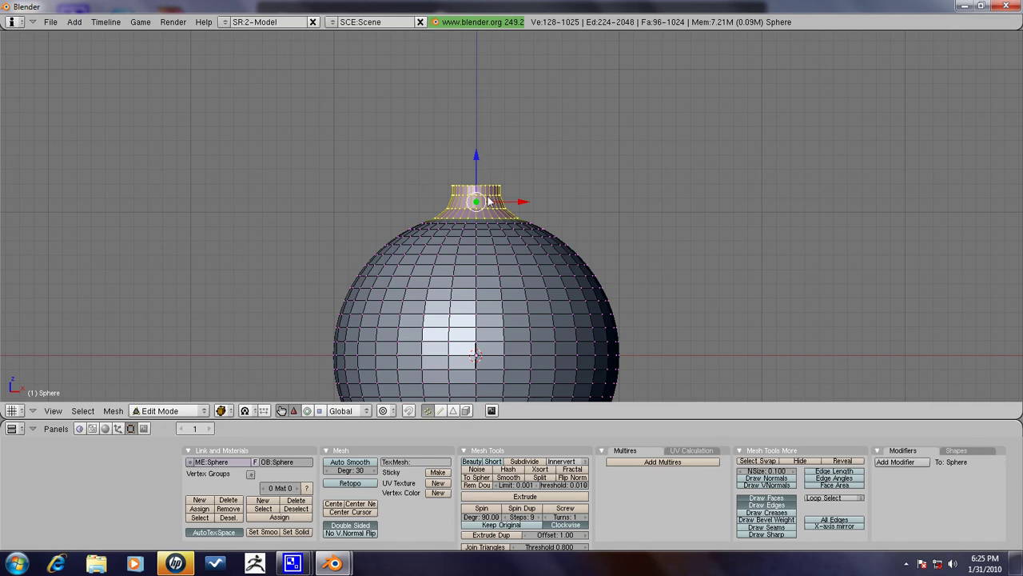
- Return to Object Mode and view the ornament from the front
key("Tab")
scroll(551, 193, "down", 3)
mouse_move(571, 192)
middle_mouse_down()
mouse_move(437, 313)
mouse_move(431, 428)
mouse_move(624, 284)
mouse_move(645, 317)
middle_mouse_up()
key("KP_1")
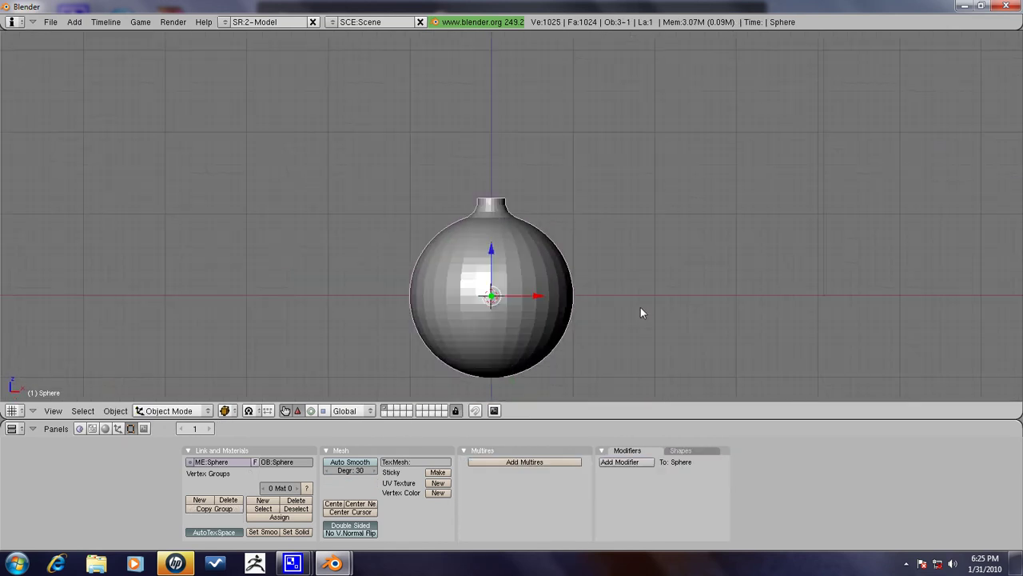
- Add a Subdivision Surface modifier at level 2 and collapse its panel
left_click(632, 463)
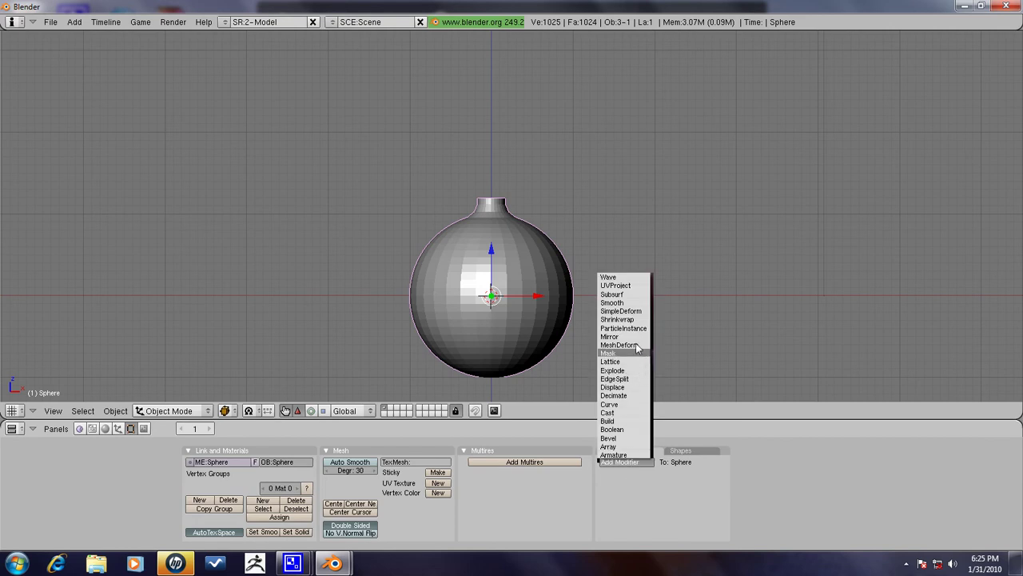
left_click(632, 293)
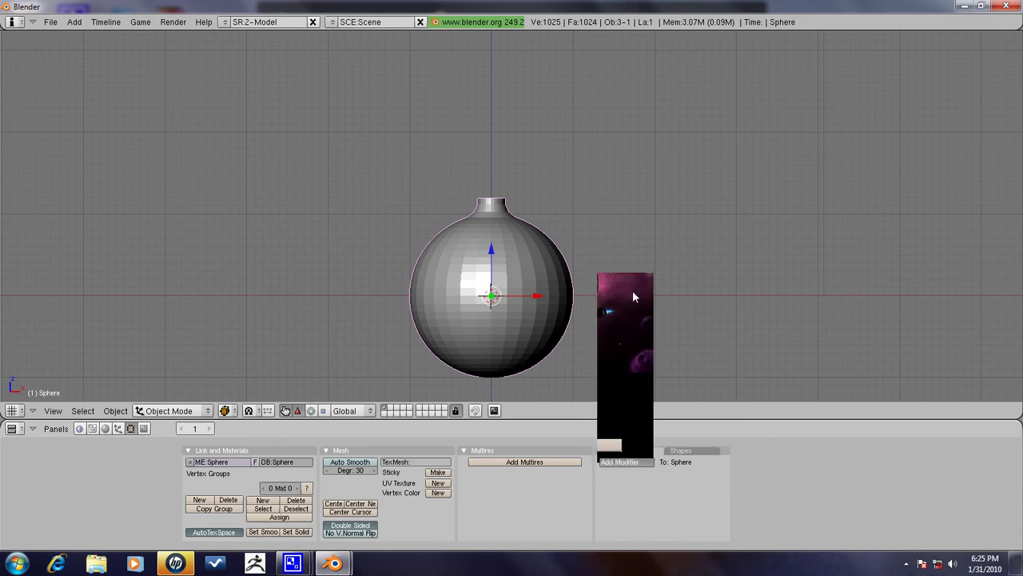
left_click(670, 495)
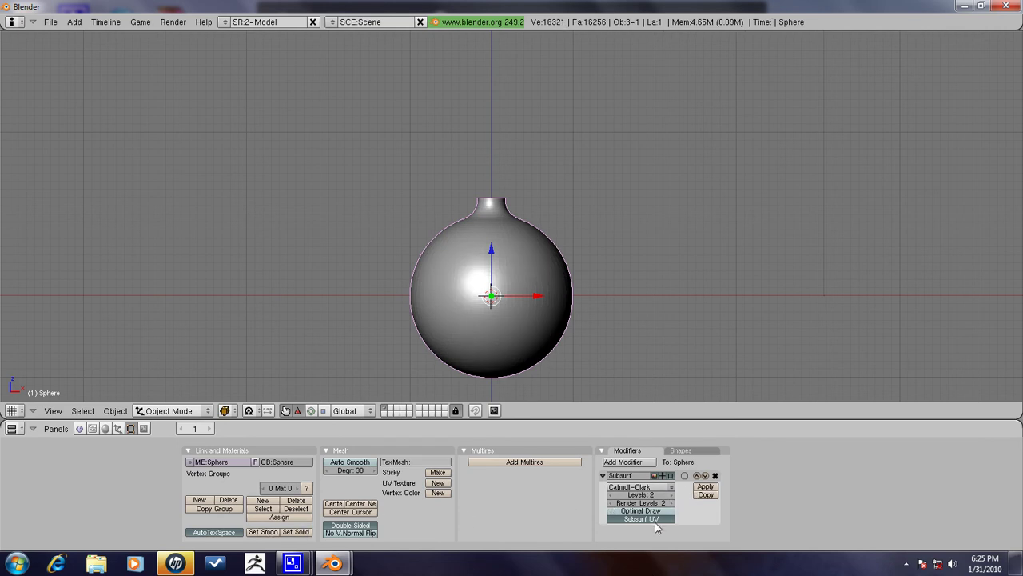
left_click(603, 476)
- Add a plane, lift it along Z above the ornament, and shrink it
key("space")
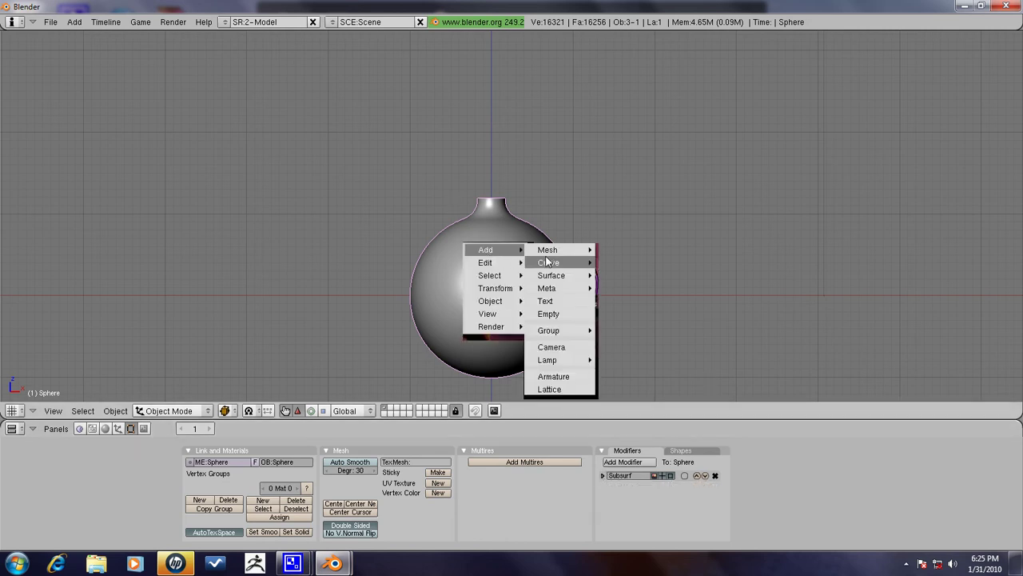
left_click(628, 251)
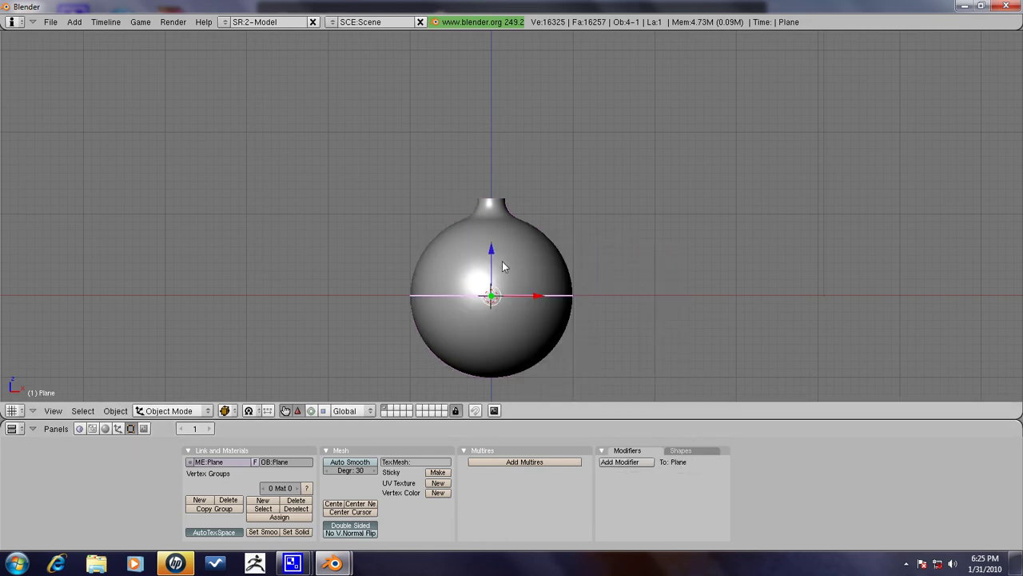
key("g")
key("z")
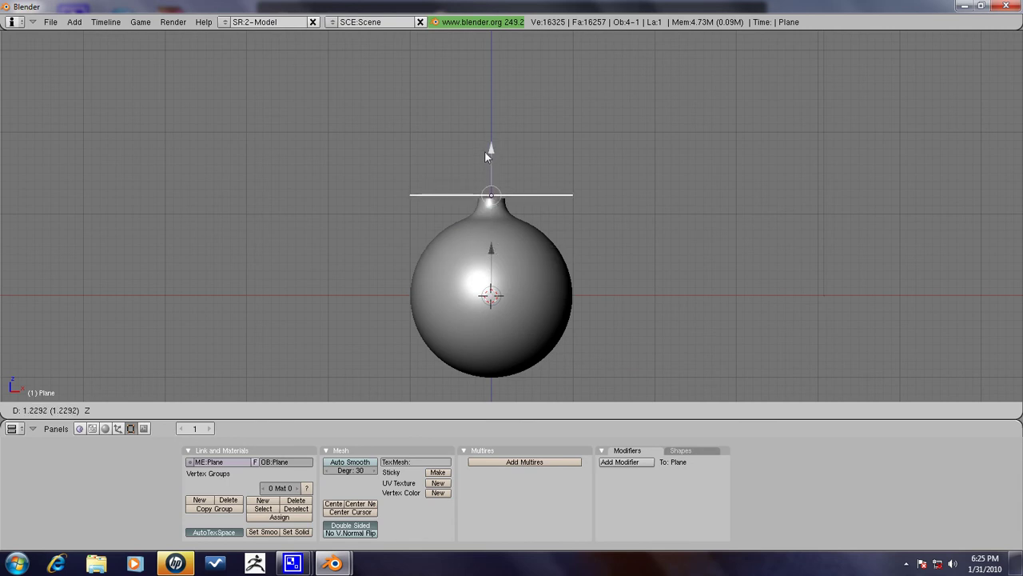
left_click(485, 151)
scroll(560, 164, "up", 4)
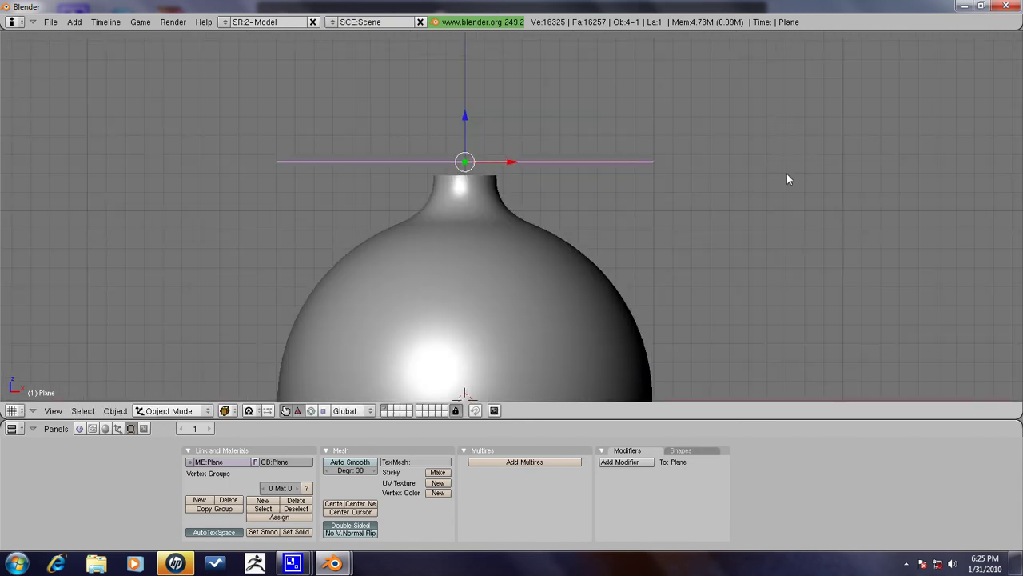
key("s")
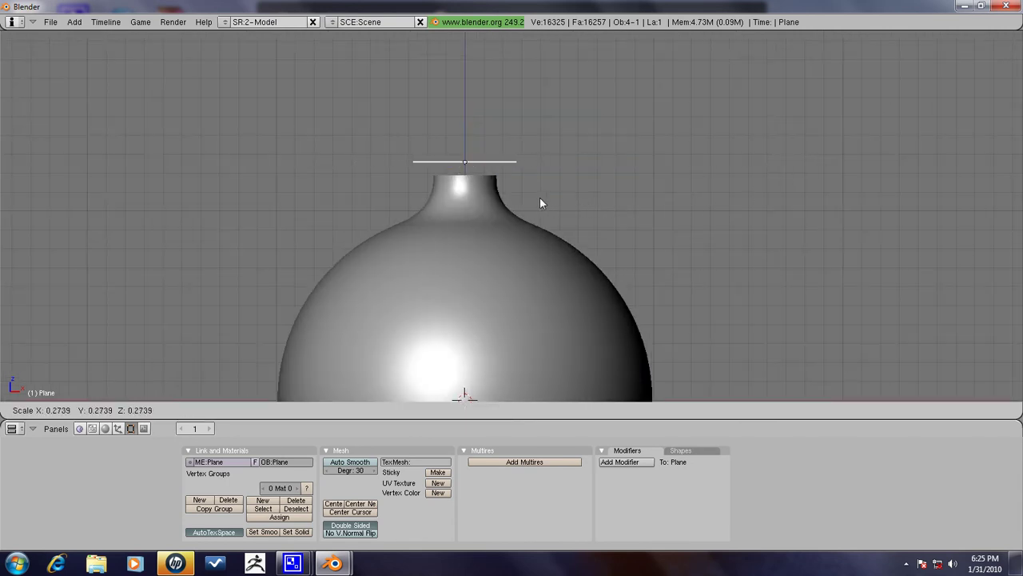
left_click(547, 199)
- Lower the plane onto the top of the neck and enter Edit Mode
middle_click_drag(481, 185, 466, 222)
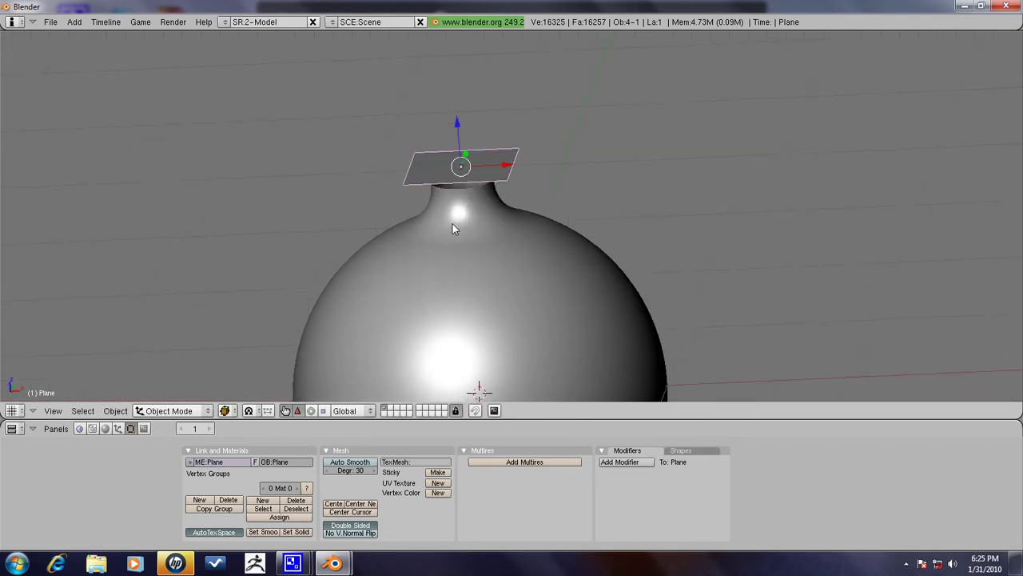
key("KP_1")
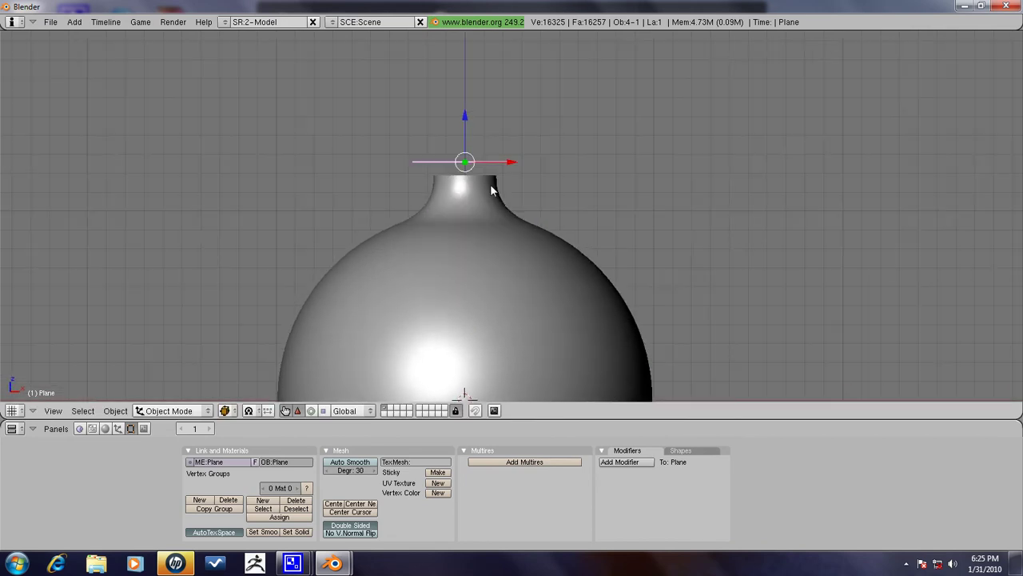
key("s")
key("Escape")
left_click_drag(461, 119, 474, 121)
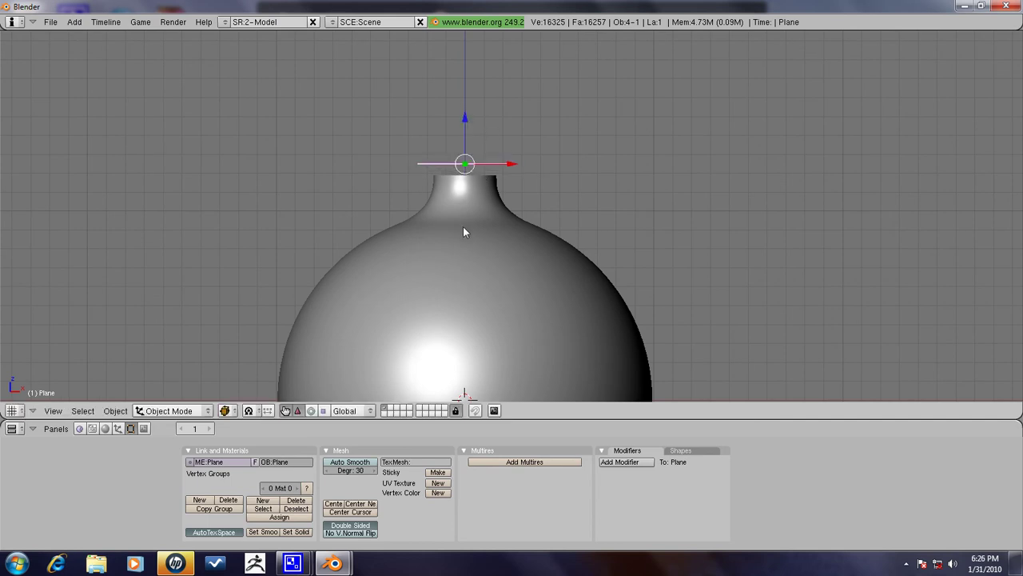
left_click(238, 505)
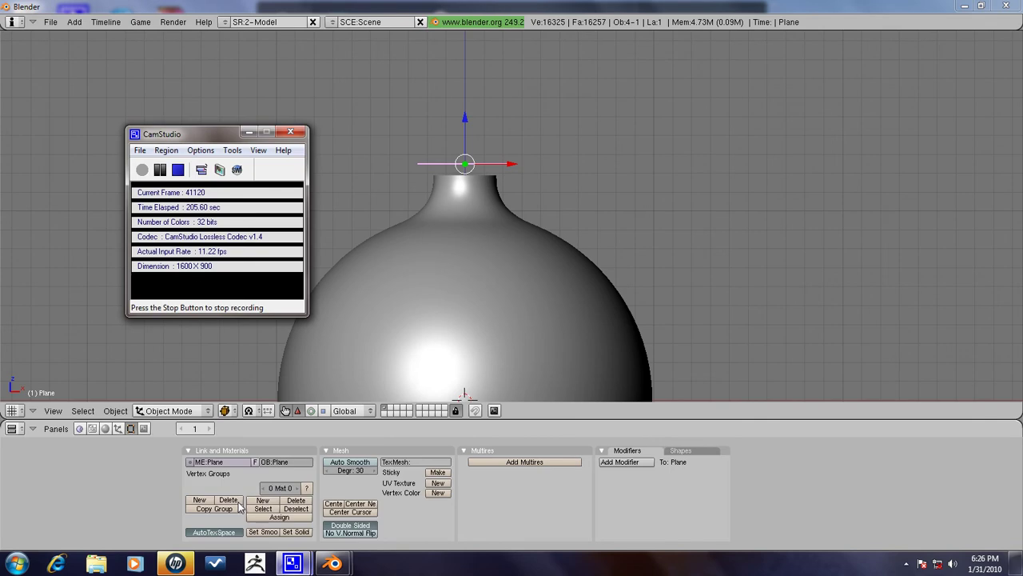
left_click(594, 5)
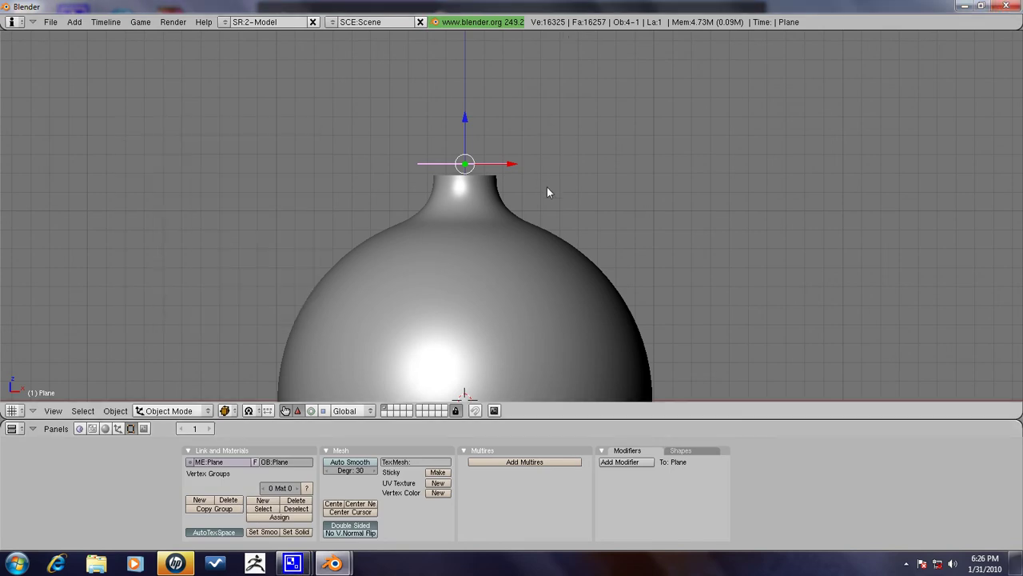
key("Tab")
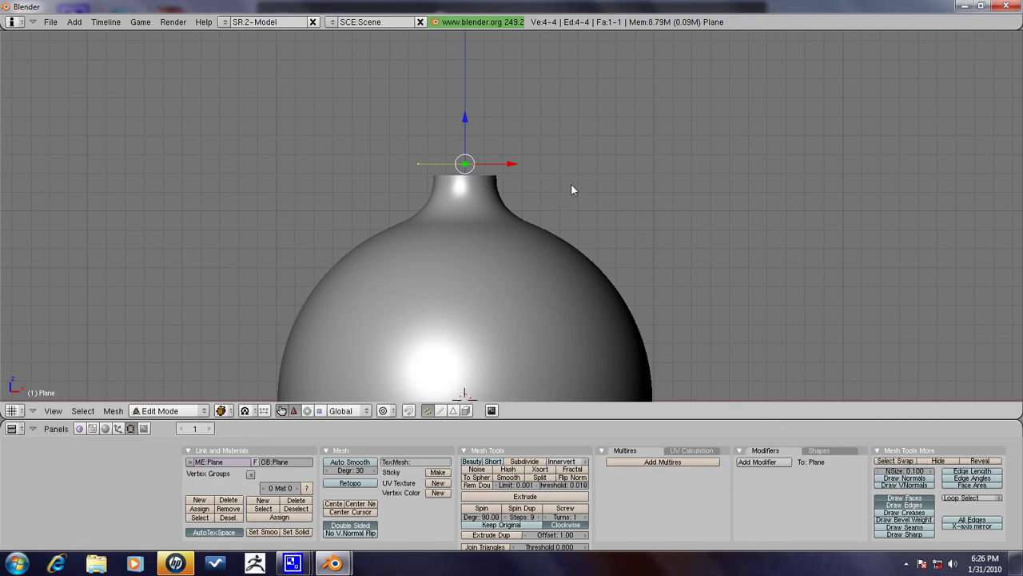
- Extrude the plane's edges and pull them down along Z into a rim
key("e")
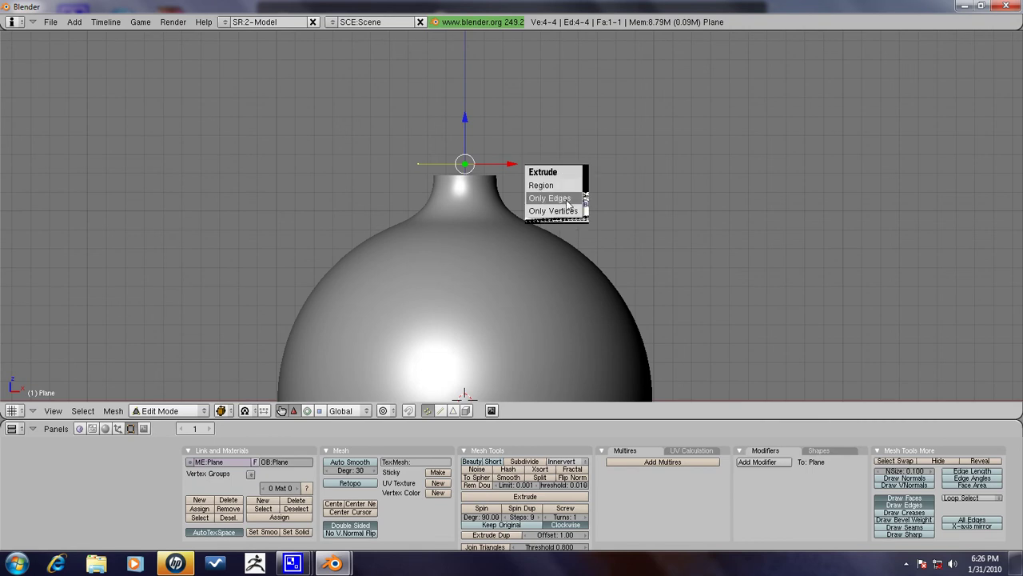
left_click(567, 199)
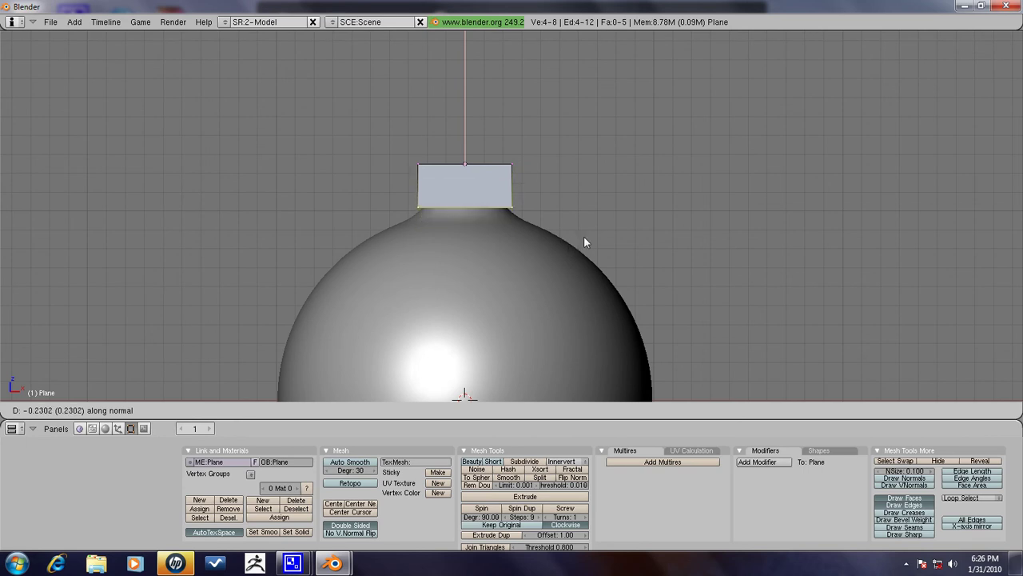
left_click(590, 222)
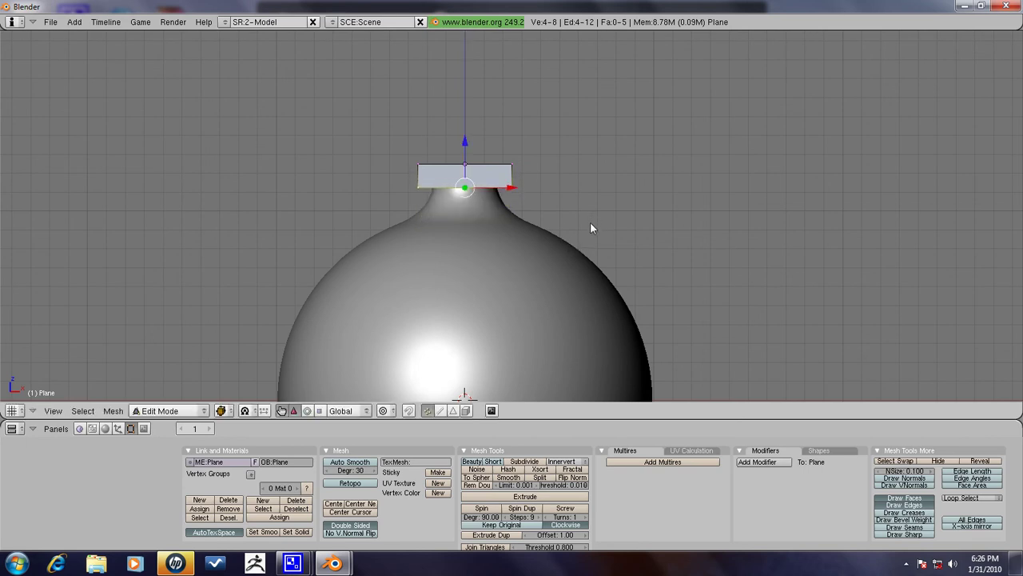
key("e")
left_click(590, 222)
key("z")
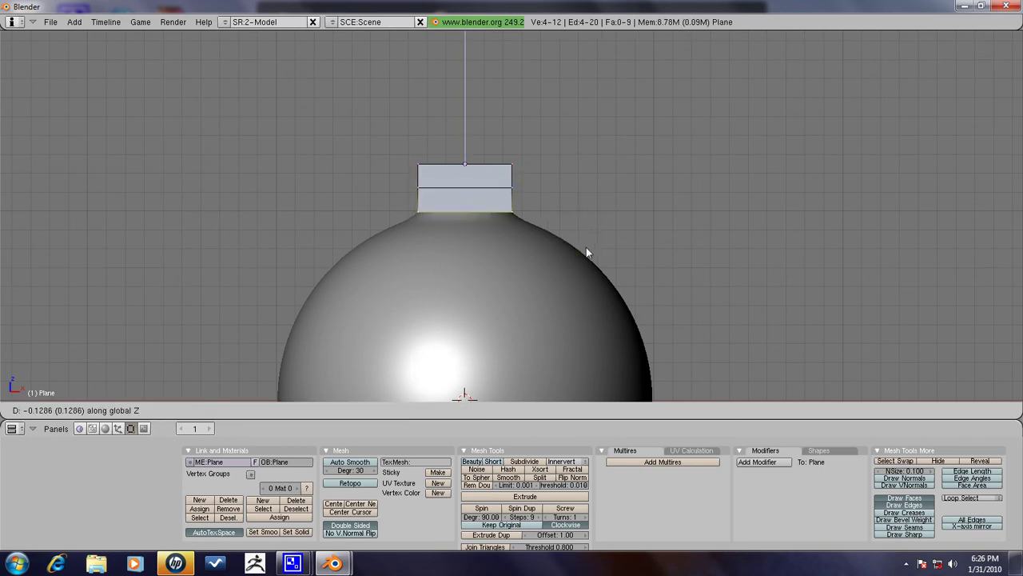
key("z")
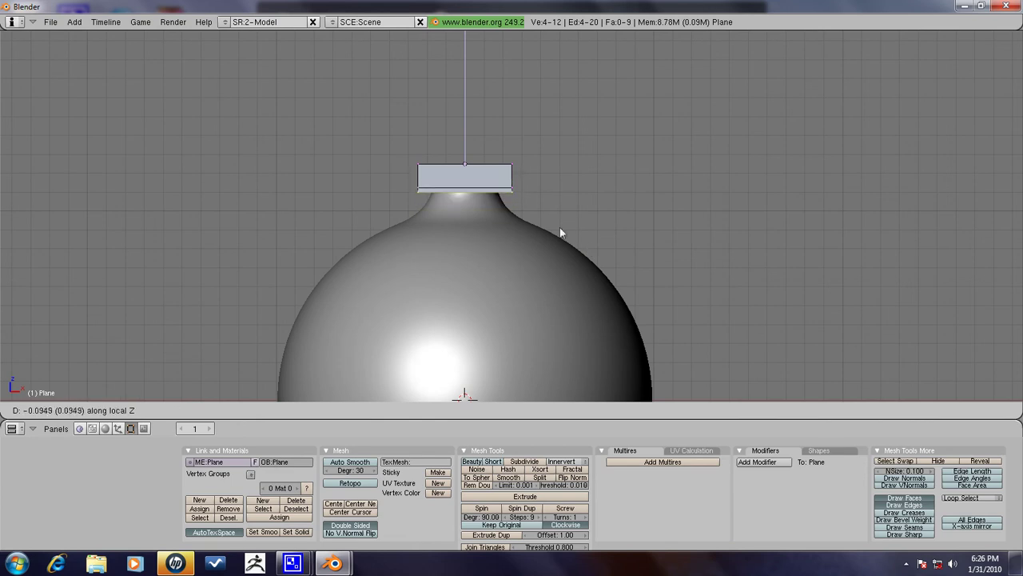
left_click(650, 262)
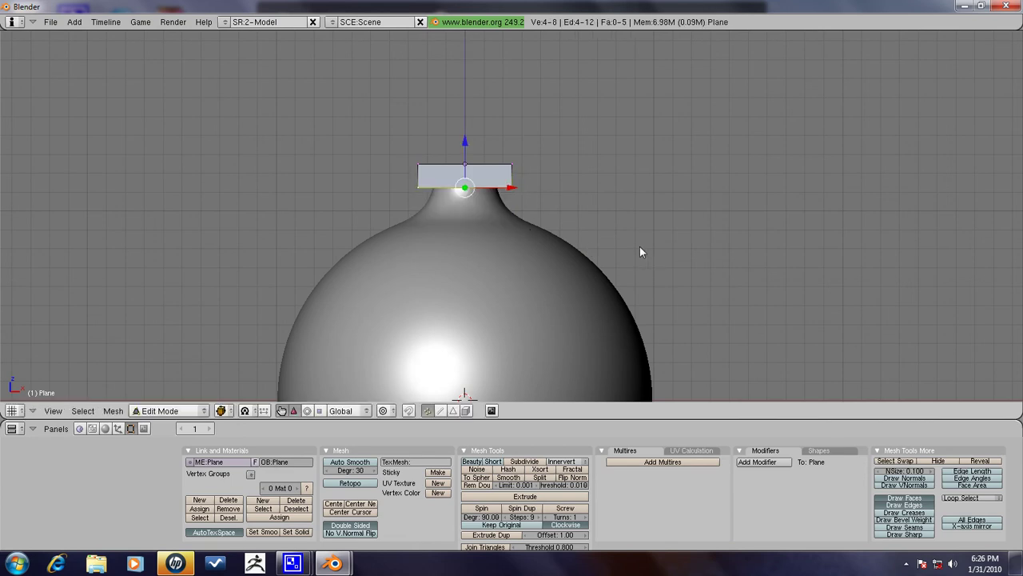
- Extrude the edges upward along Z to form the cap, then leave Edit Mode
key("e")
left_click(619, 136)
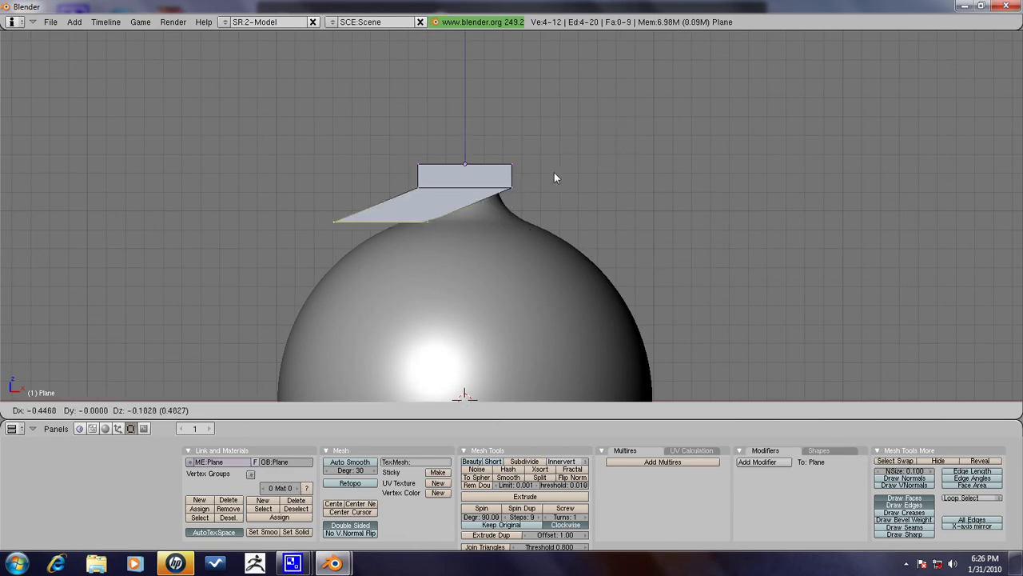
key("z")
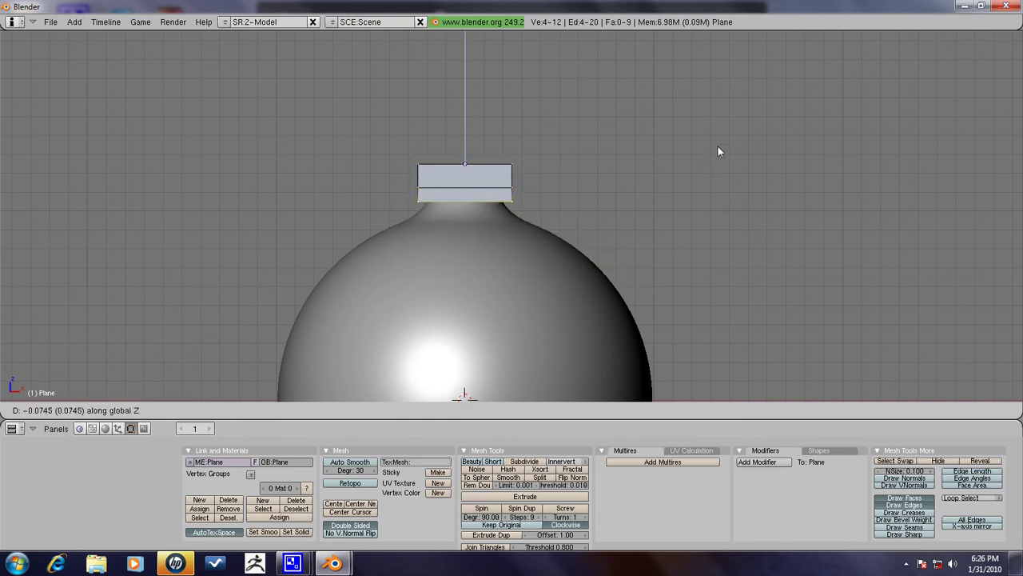
left_click(713, 156)
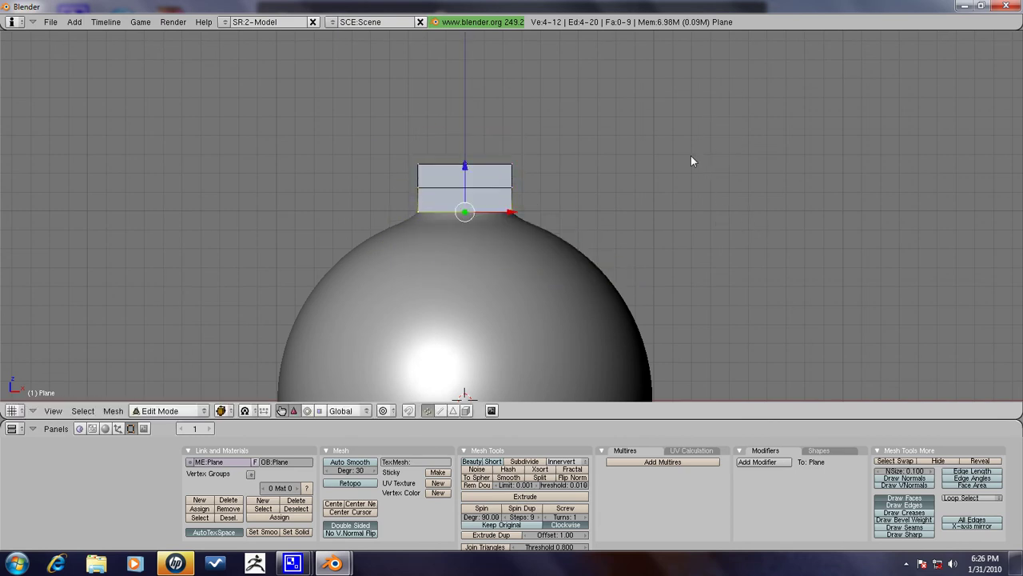
middle_click_drag(693, 157, 539, 151)
key("Tab")
- Add a level 3 Subdivision Surface to the cap and apply it
middle_click_drag(539, 331, 547, 353)
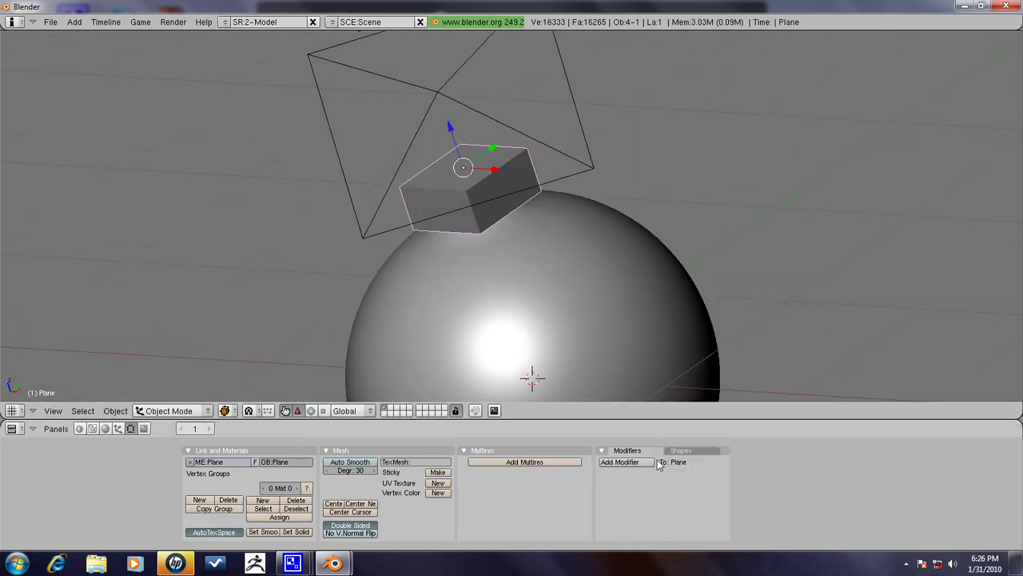
left_click(650, 462)
left_click(620, 294)
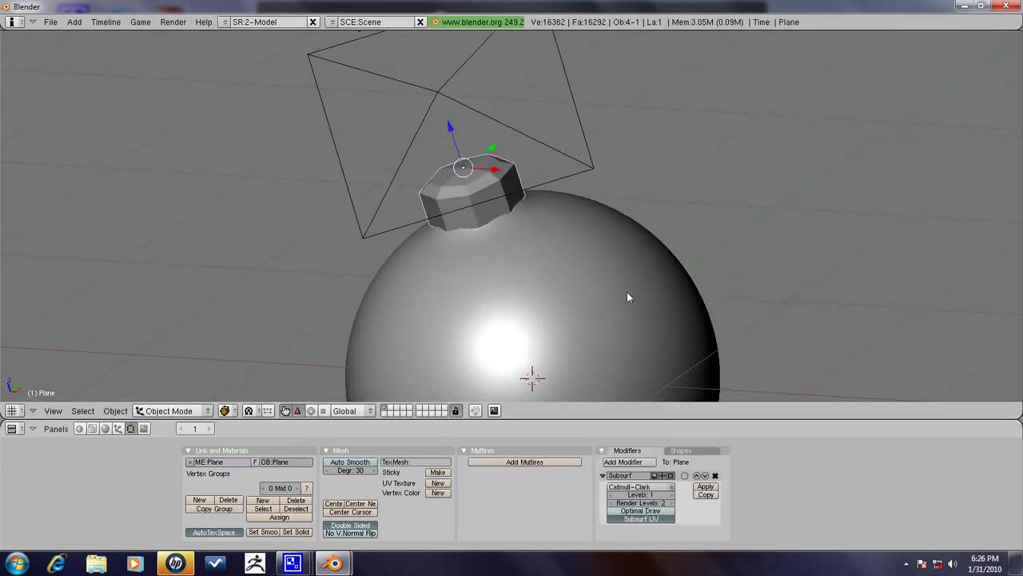
left_click(672, 495)
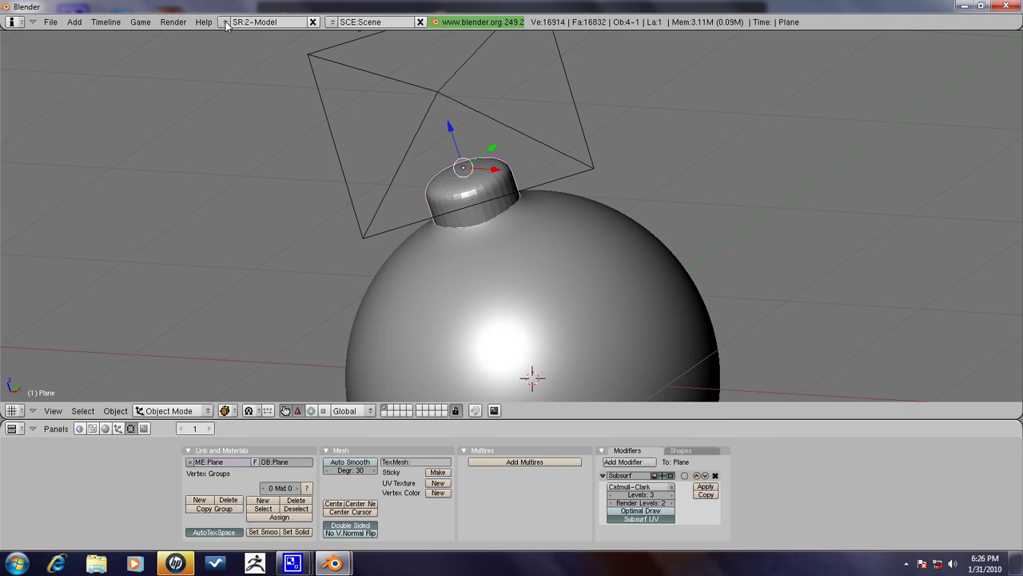
mouse_move(431, 208)
middle_mouse_down()
mouse_move(401, 166)
mouse_move(368, 163)
mouse_move(400, 172)
middle_mouse_up()
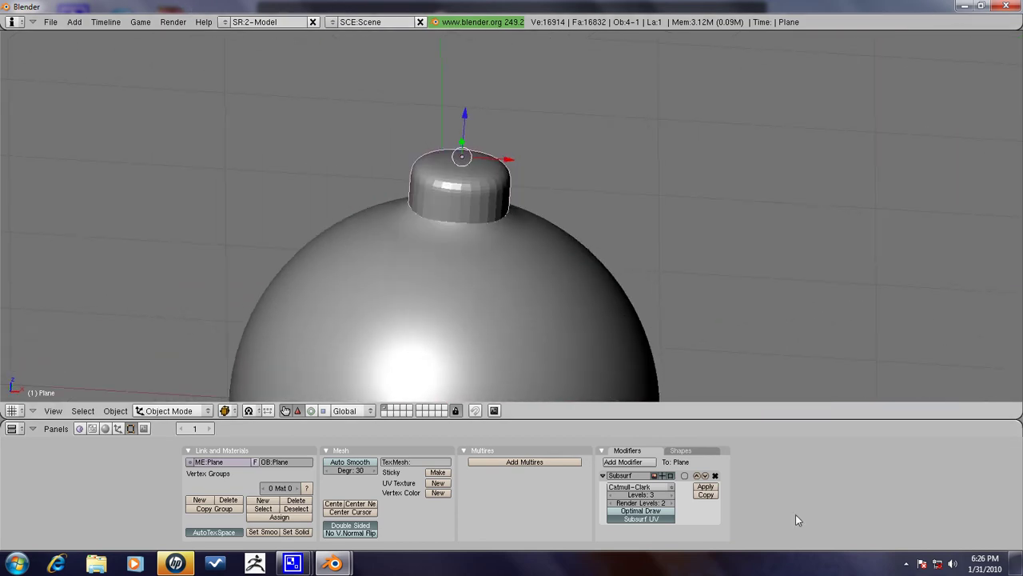
left_click(705, 486)
- Lift the cap slightly along Z in front view, then enter Edit Mode
middle_click_drag(585, 247, 524, 205)
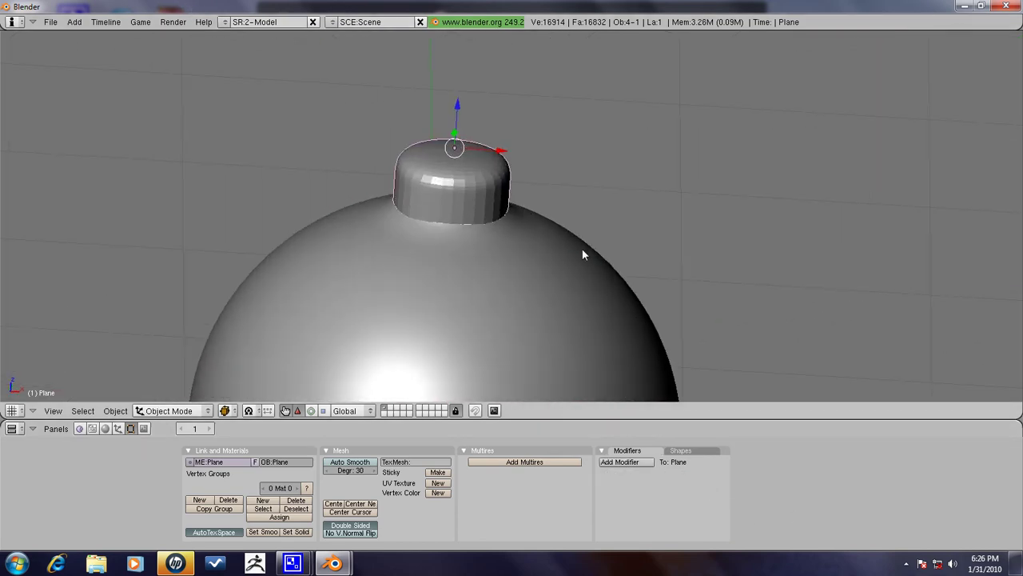
key("KP_1")
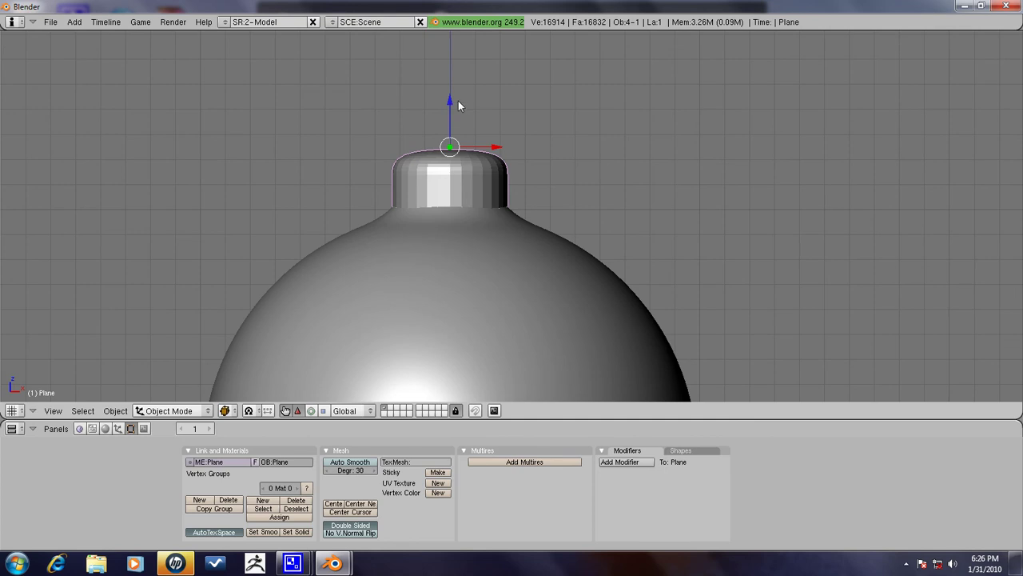
key("g")
left_click(455, 100)
left_click_drag(448, 101, 452, 94)
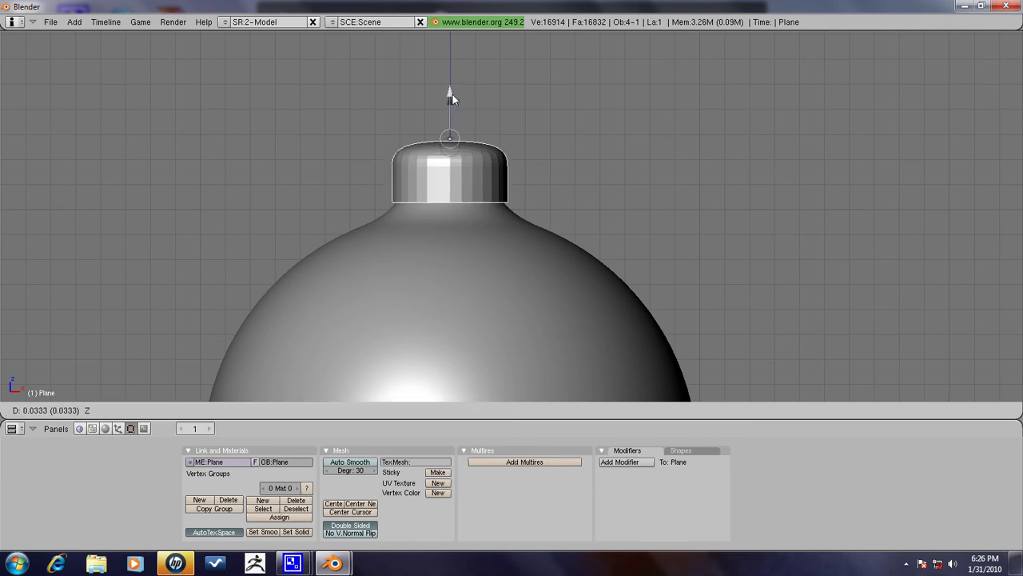
left_click(453, 94)
mouse_move(558, 192)
middle_mouse_down()
mouse_move(501, 261)
mouse_move(509, 255)
middle_mouse_up()
key("Tab")
- Add another Subdivision Surface modifier to the cap at level 2
scroll(509, 255, "up", 3)
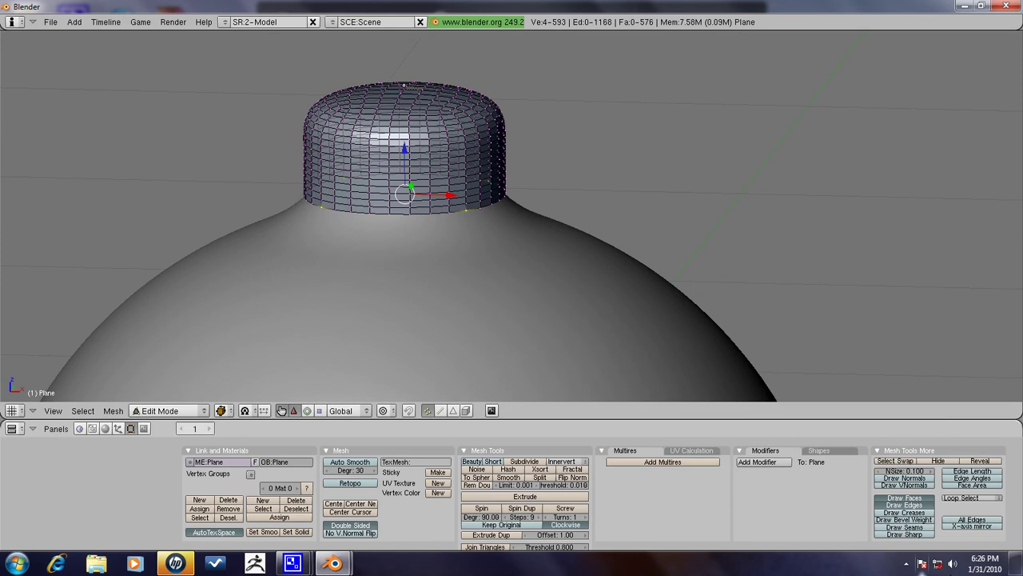
left_click(782, 462)
left_click(759, 297)
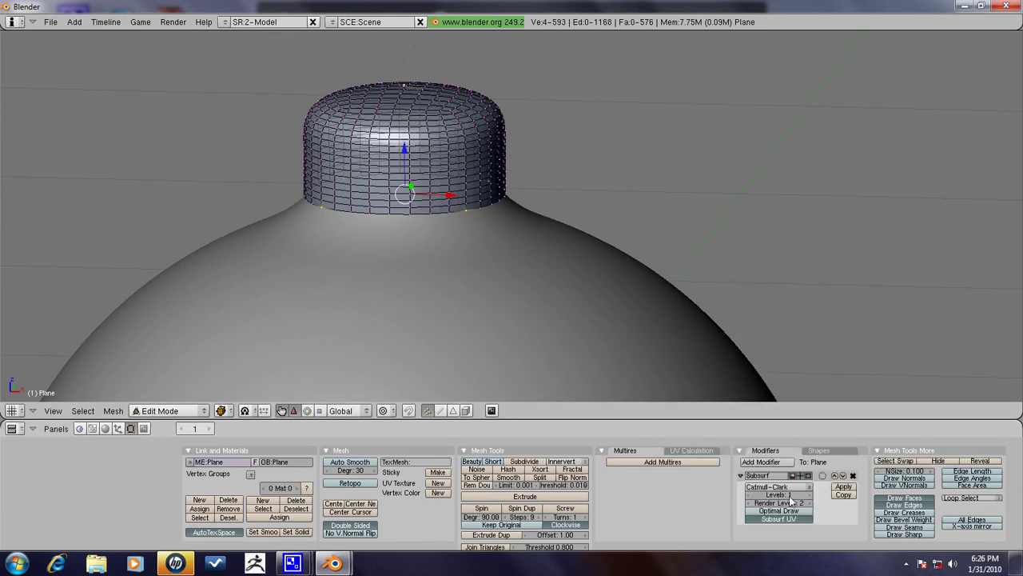
left_click(807, 495)
- Select the whole cap mesh and switch to Face select mode
key("a")
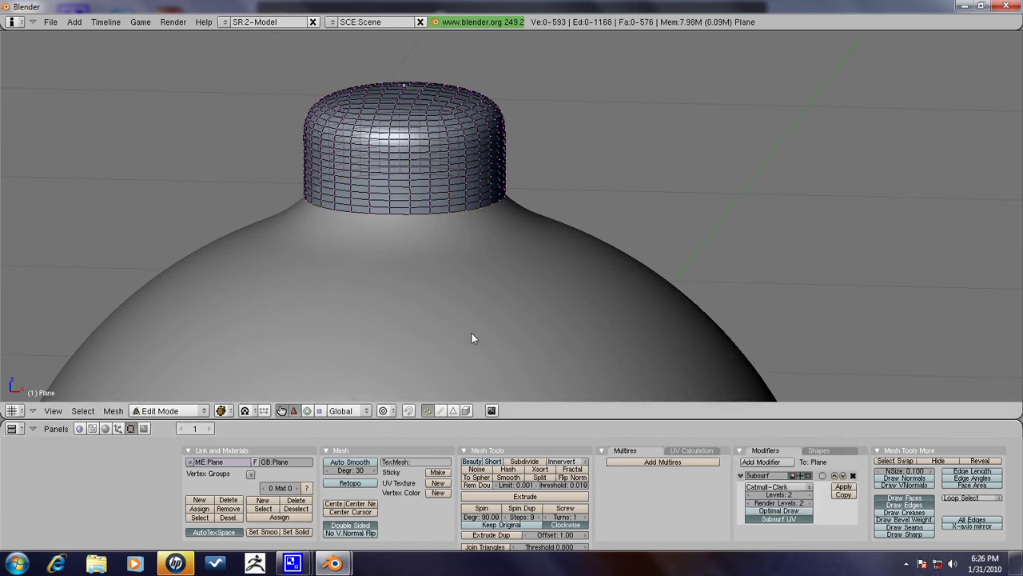
key("a")
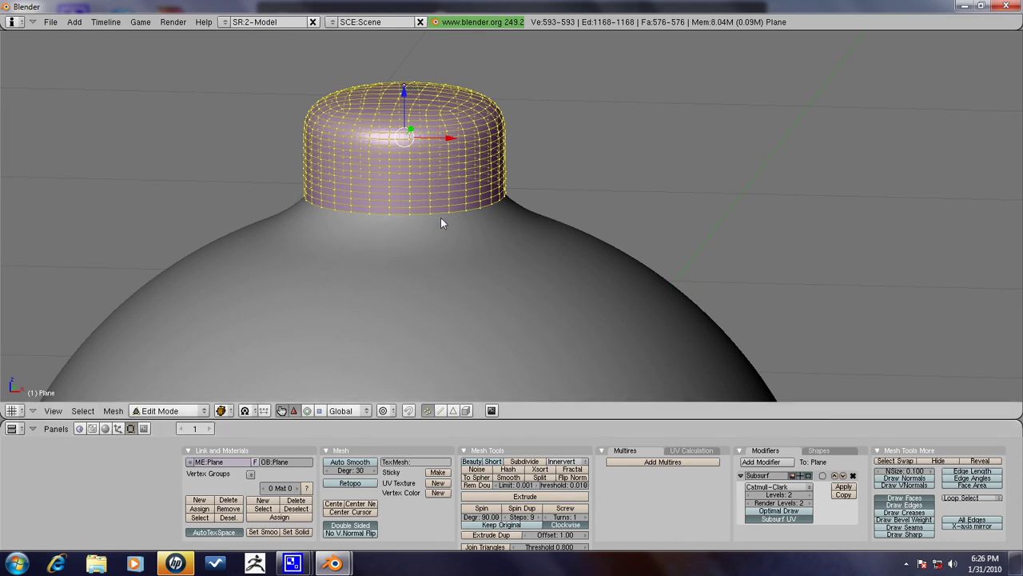
mouse_move(440, 223)
middle_mouse_down()
mouse_move(372, 151)
mouse_move(589, 344)
mouse_move(571, 240)
mouse_move(512, 385)
middle_mouse_up()
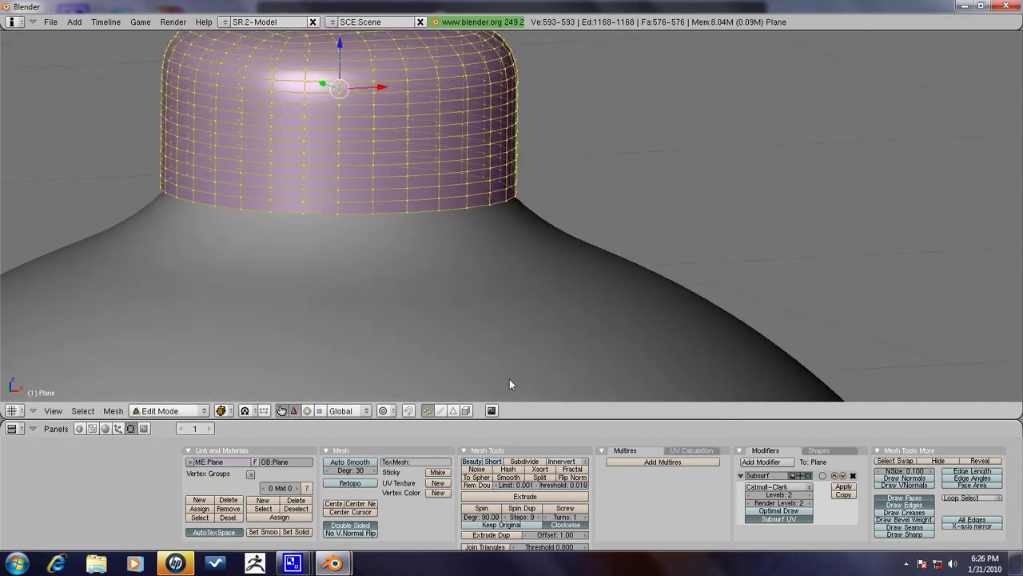
left_click(452, 410)
mouse_move(624, 137)
middle_mouse_down()
mouse_move(836, 155)
mouse_move(712, 242)
middle_mouse_up()
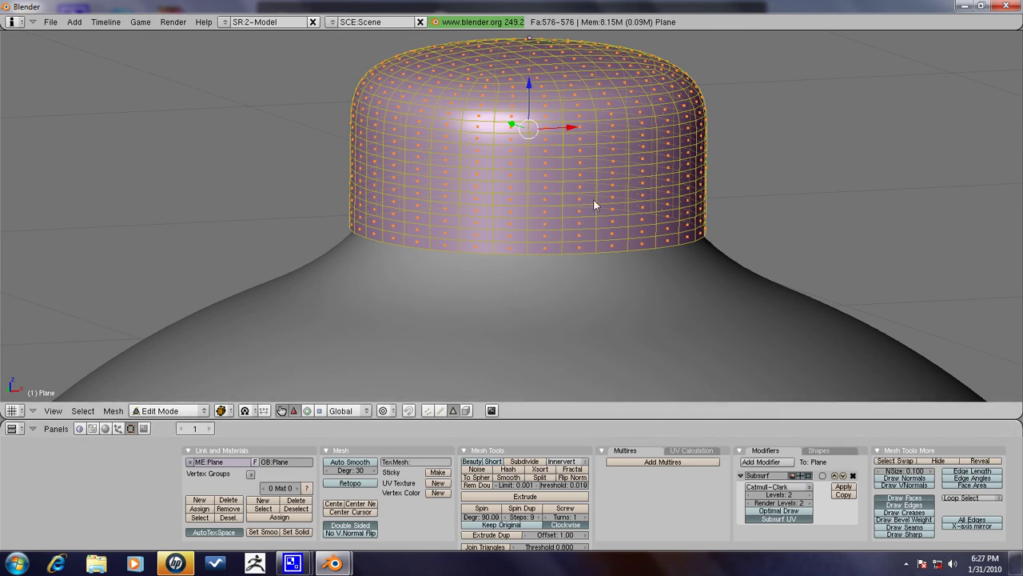
- Select the cap's base face ring and add every other ring up its sides
right_click(530, 236, "alt")
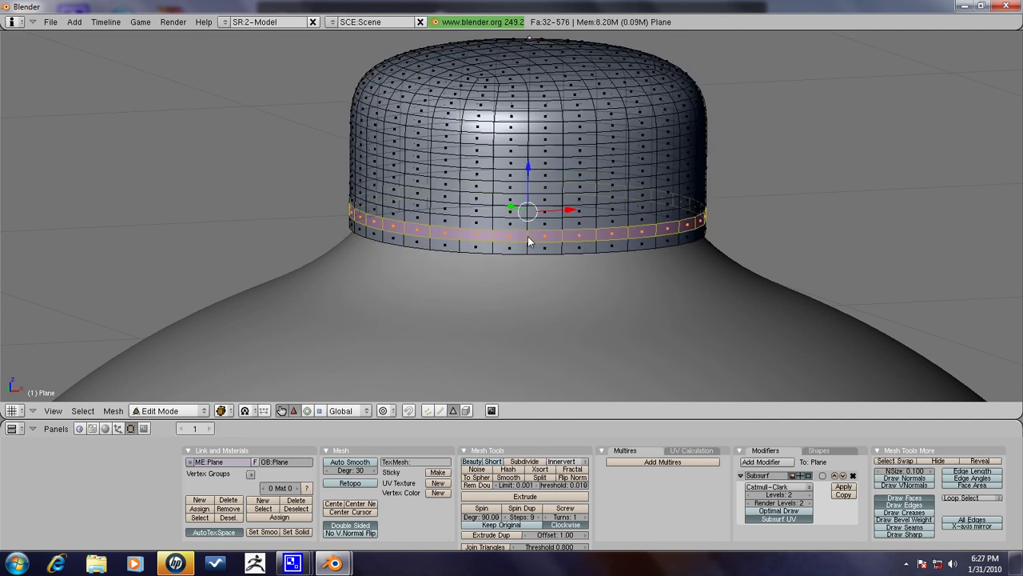
right_click(513, 240, "alt")
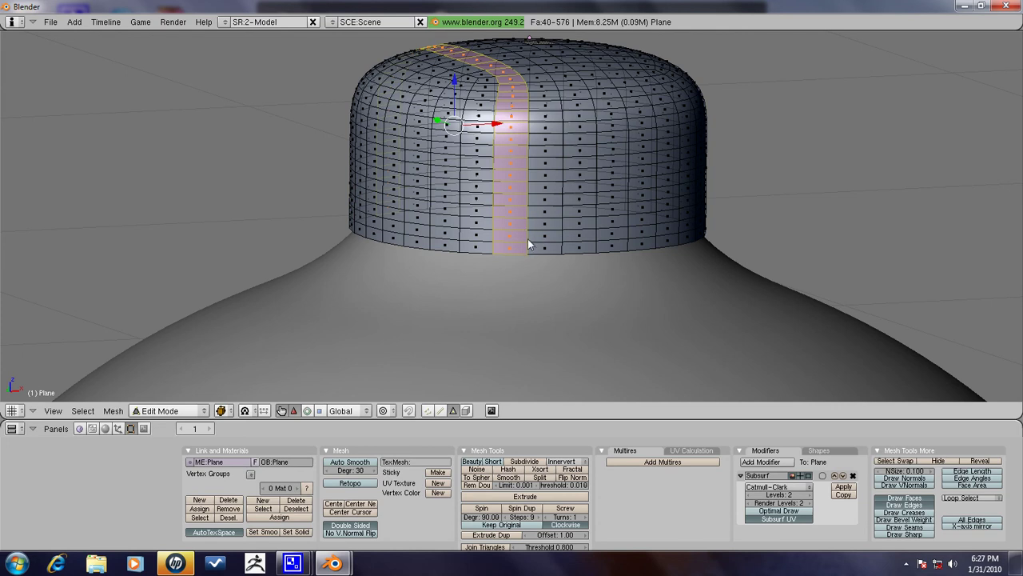
right_click(527, 236, "alt")
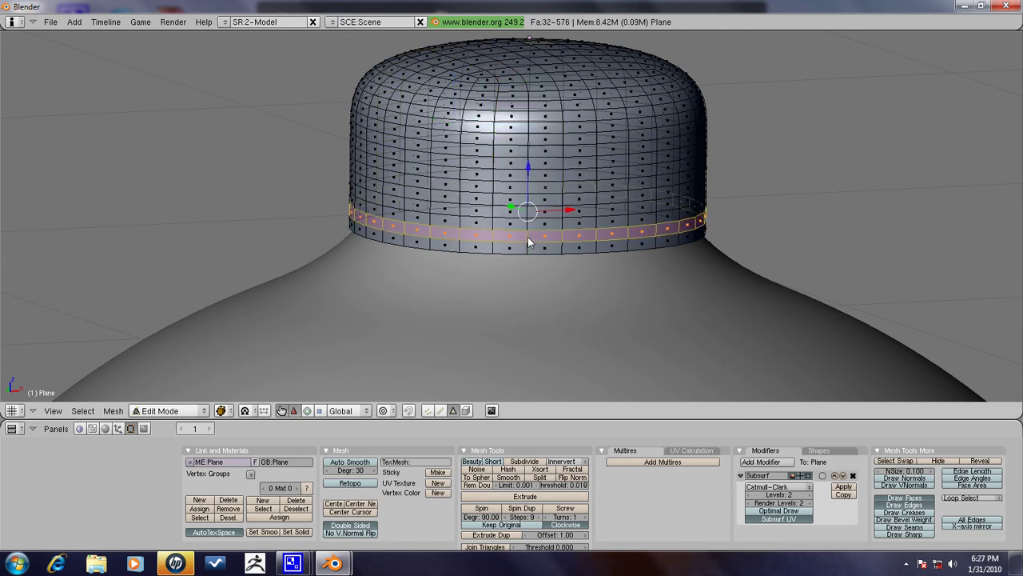
right_click(528, 216, "alt+shift")
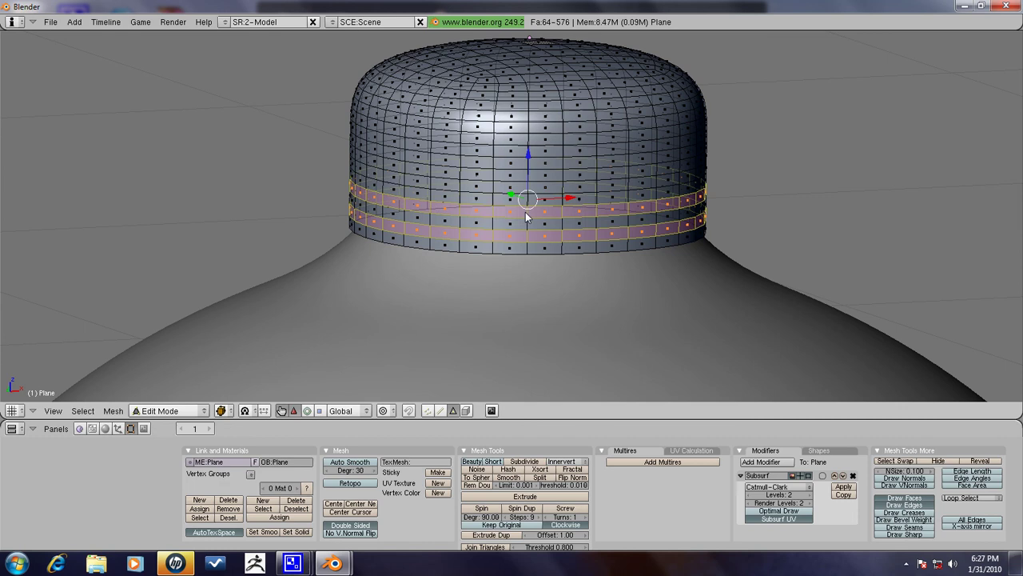
right_click(527, 187, "alt+shift")
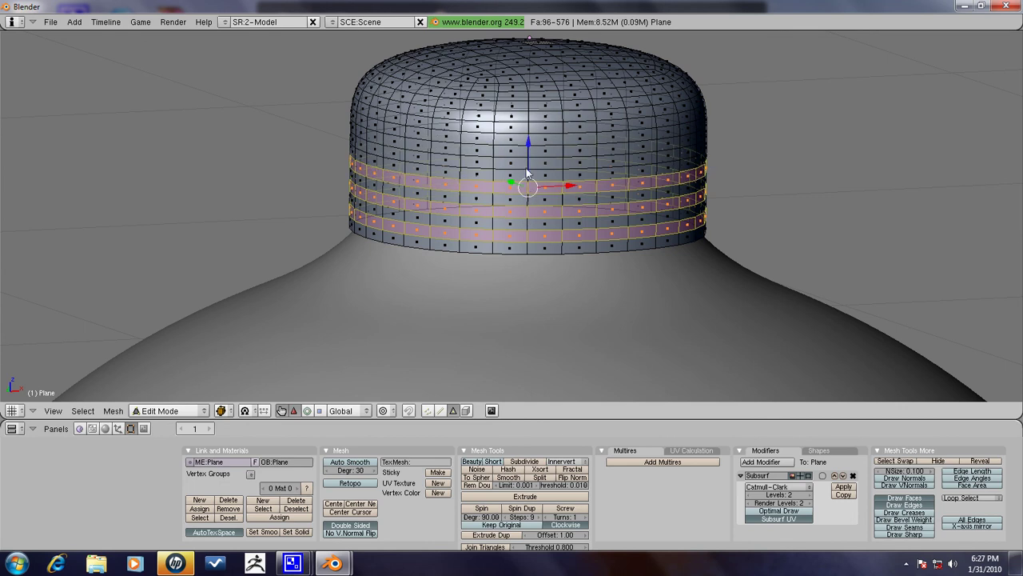
right_click(528, 153, "alt+shift")
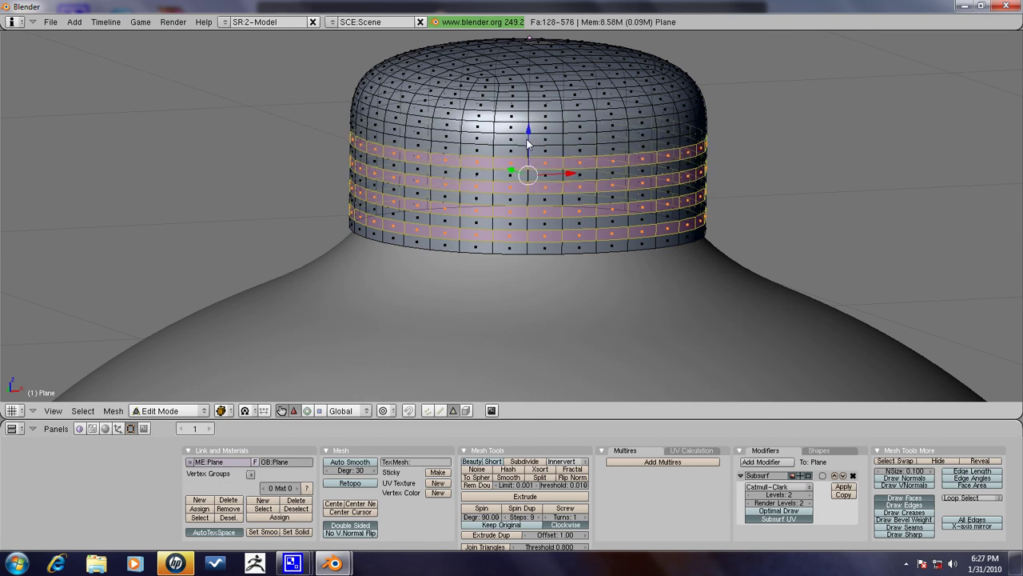
right_click(527, 140, "alt+shift")
right_click(528, 121, "alt+shift")
mouse_move(843, 91)
middle_mouse_down()
mouse_move(763, 160)
mouse_move(657, 162)
middle_mouse_up()
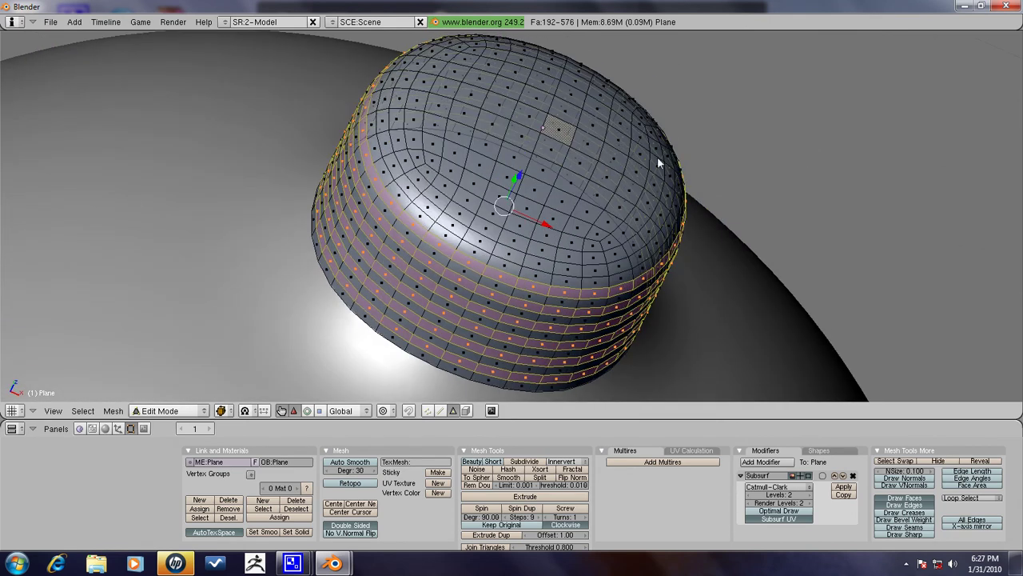
- Add two more alternate face rings near the cap's top rim
right_click(466, 240, "alt+shift")
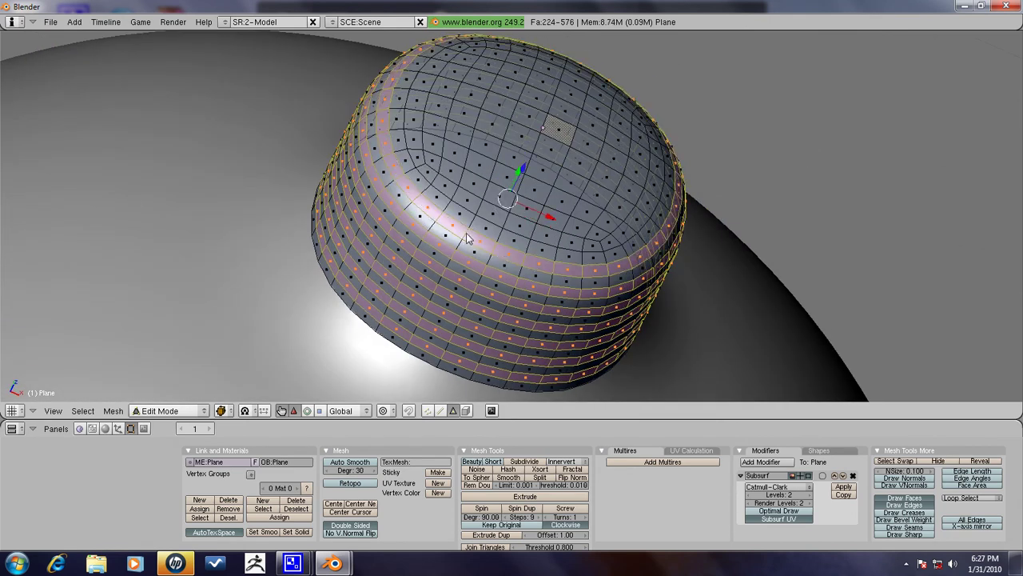
right_click(482, 213, "alt+shift")
mouse_move(484, 214)
middle_mouse_down()
mouse_move(707, 158)
mouse_move(658, 246)
mouse_move(628, 274)
mouse_move(564, 241)
middle_mouse_up()
- In front view, extrude the selected face rings as individual faces and smooth them
key("KP_1")
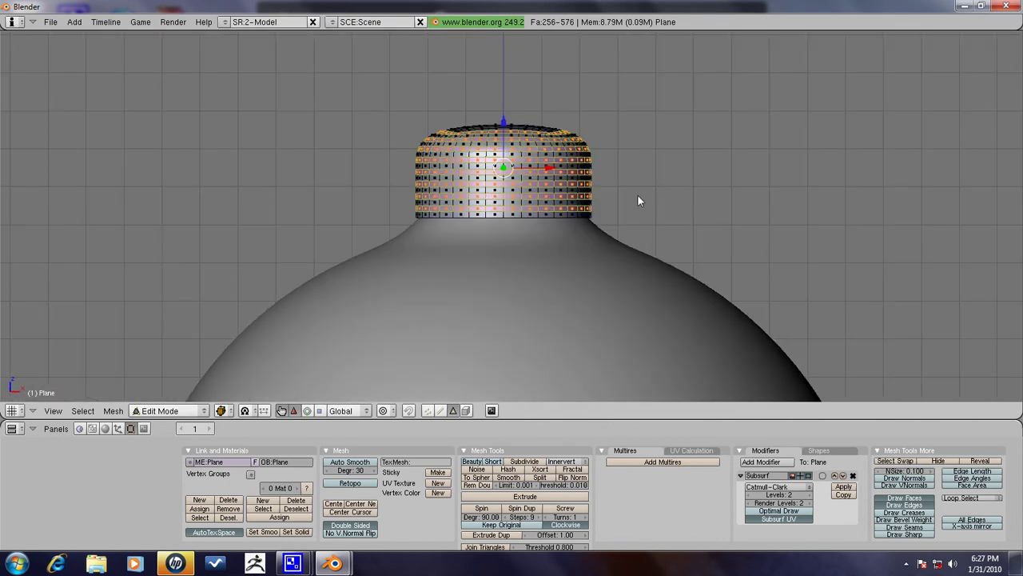
key("e")
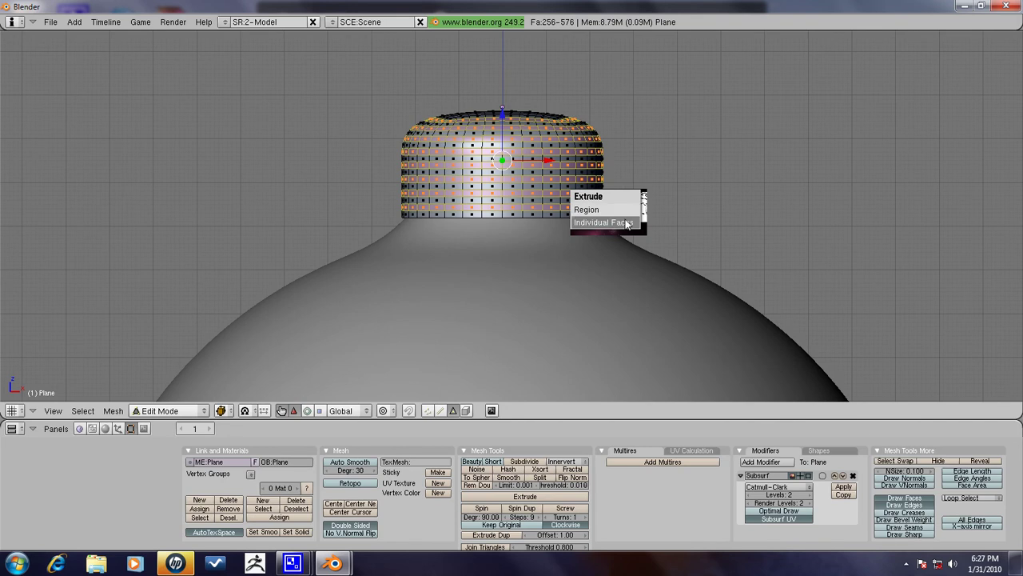
left_click(625, 219)
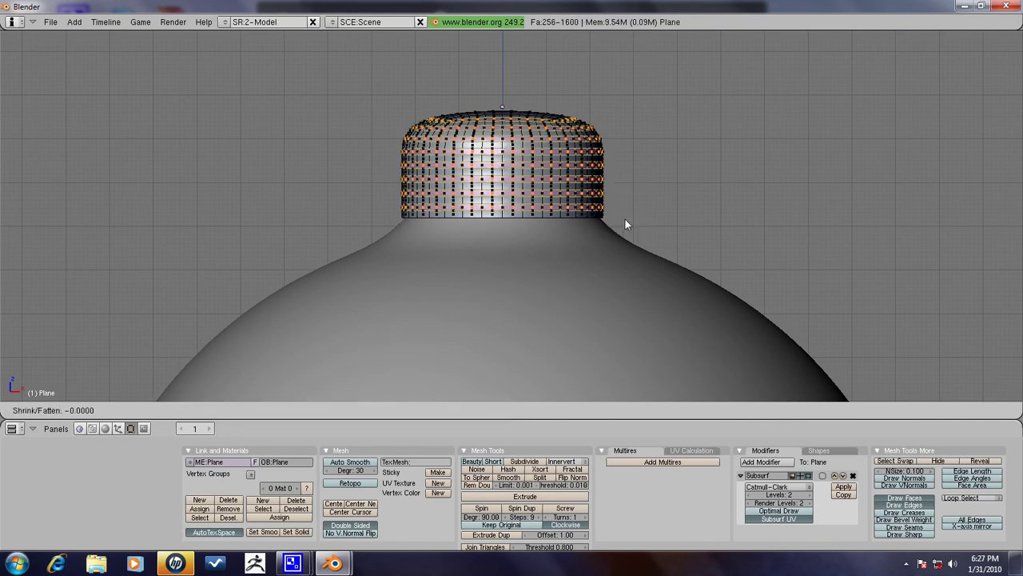
left_click(508, 478)
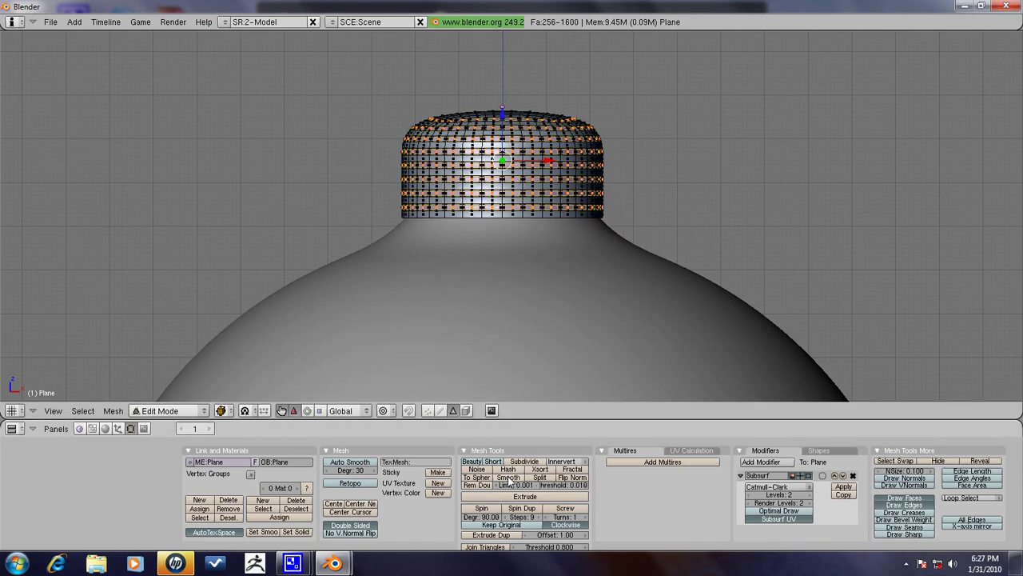
- Extrude the faces individually again, puffing them outward, smooth them, and return to Object Mode
key("e")
left_click(728, 176)
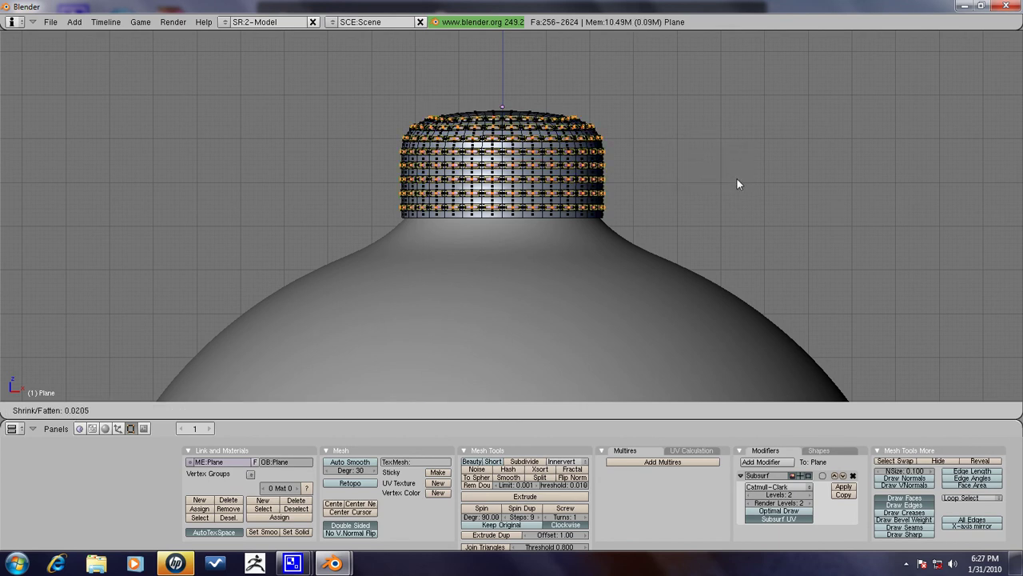
left_click(736, 177)
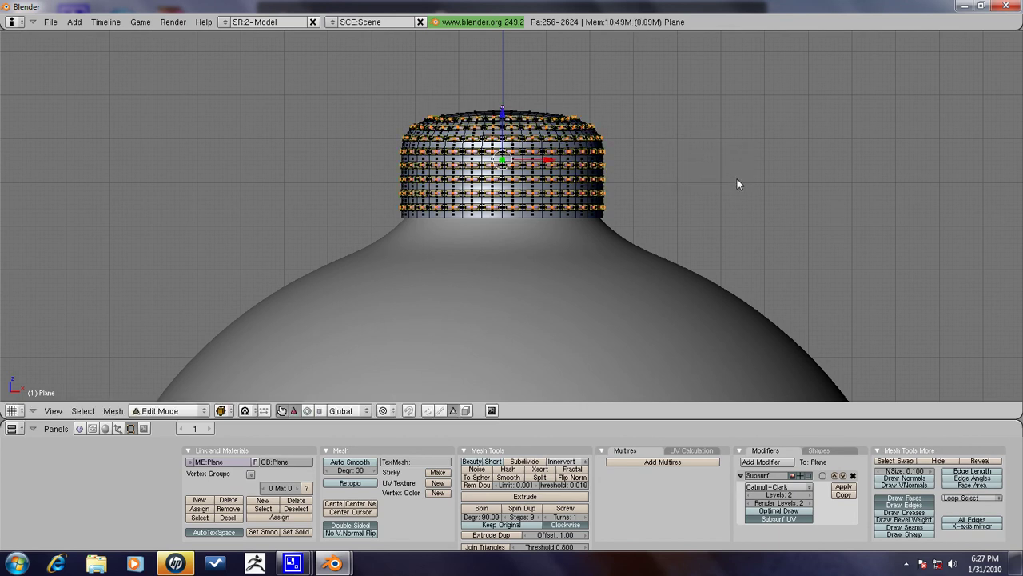
left_click(512, 477)
key("Tab")
mouse_move(599, 258)
middle_mouse_down()
mouse_move(466, 359)
mouse_move(482, 370)
mouse_move(468, 277)
mouse_move(599, 148)
mouse_move(461, 114)
mouse_move(685, 274)
mouse_move(475, 311)
middle_mouse_up()
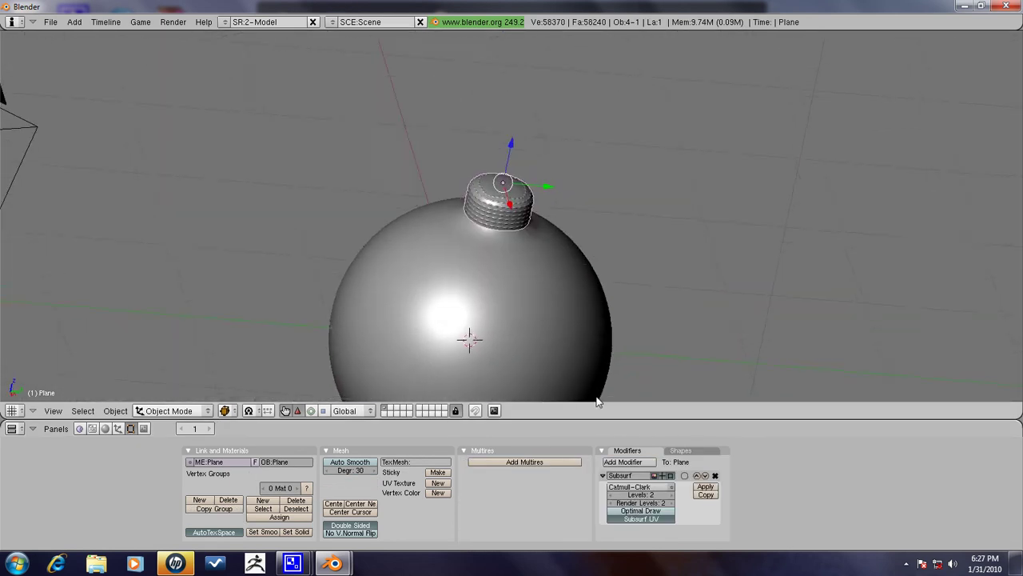
- Enter Edit Mode and select a trial four-face patch on the cap top
mouse_move(554, 340)
middle_mouse_down()
mouse_move(540, 226)
mouse_move(476, 197)
middle_mouse_up()
scroll(528, 223, "up", 3)
scroll(523, 223, "up", 3)
key("Tab")
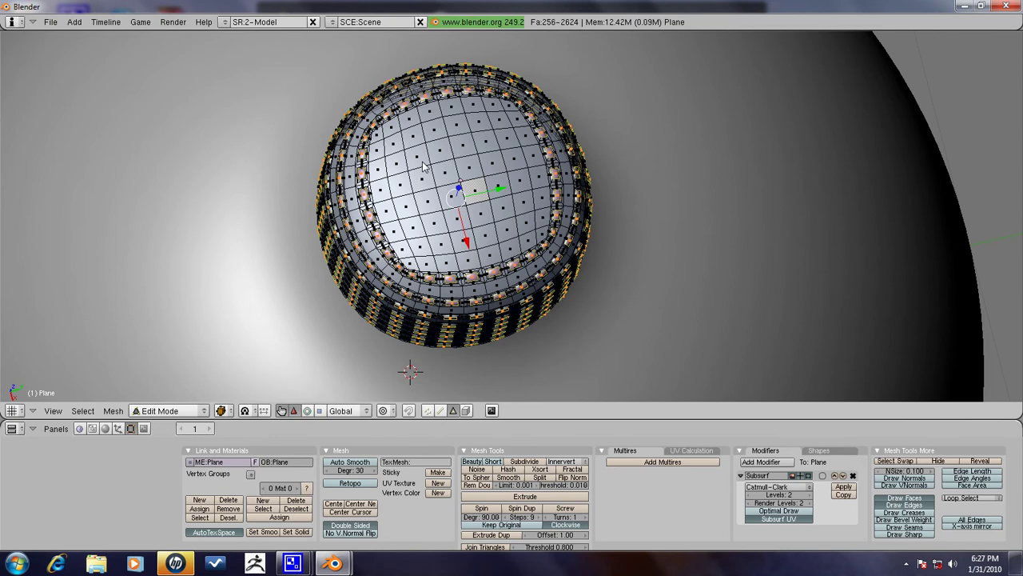
right_click(424, 165)
right_click(444, 177, "shift")
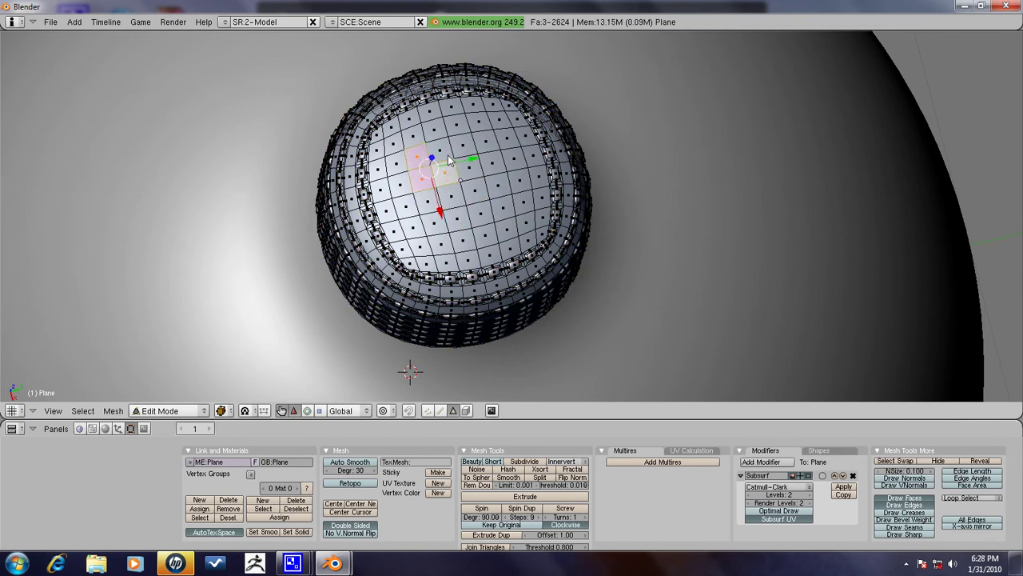
right_click(450, 159, "shift")
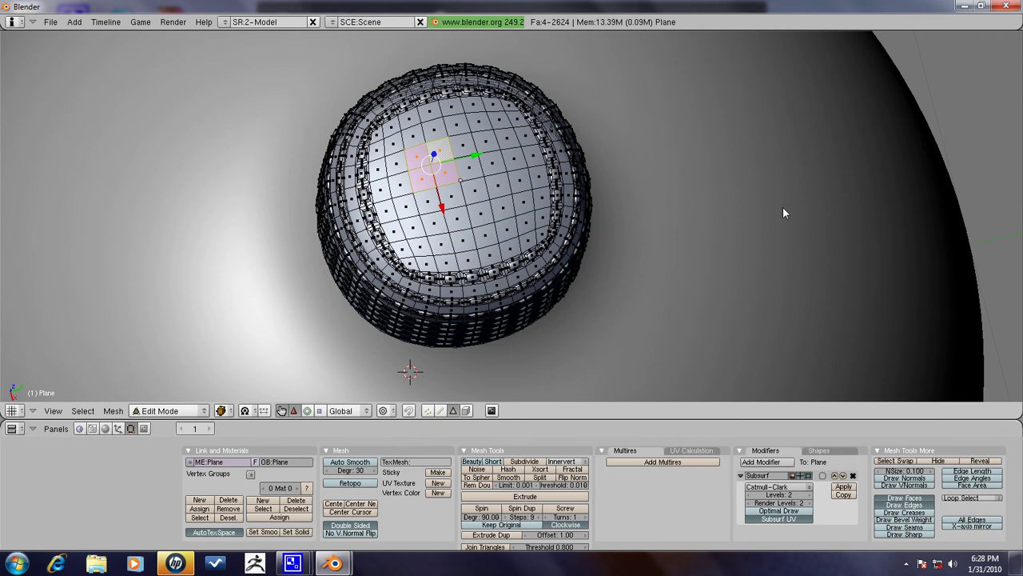
- In top view, select a left and a right 2x2 face patch on the cap
key("KP_7")
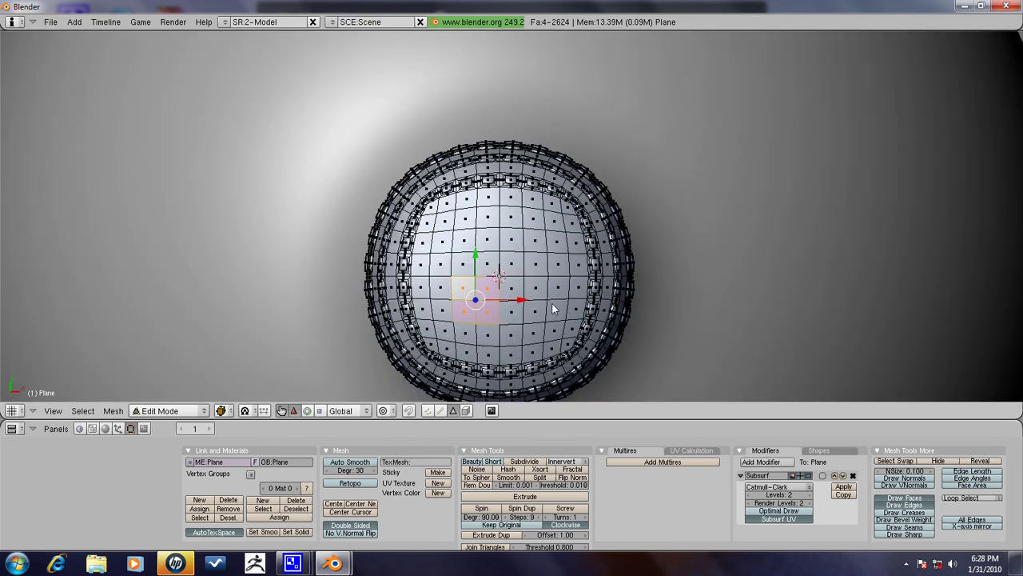
right_click(462, 290)
right_click(441, 288, "shift")
right_click(441, 265, "shift")
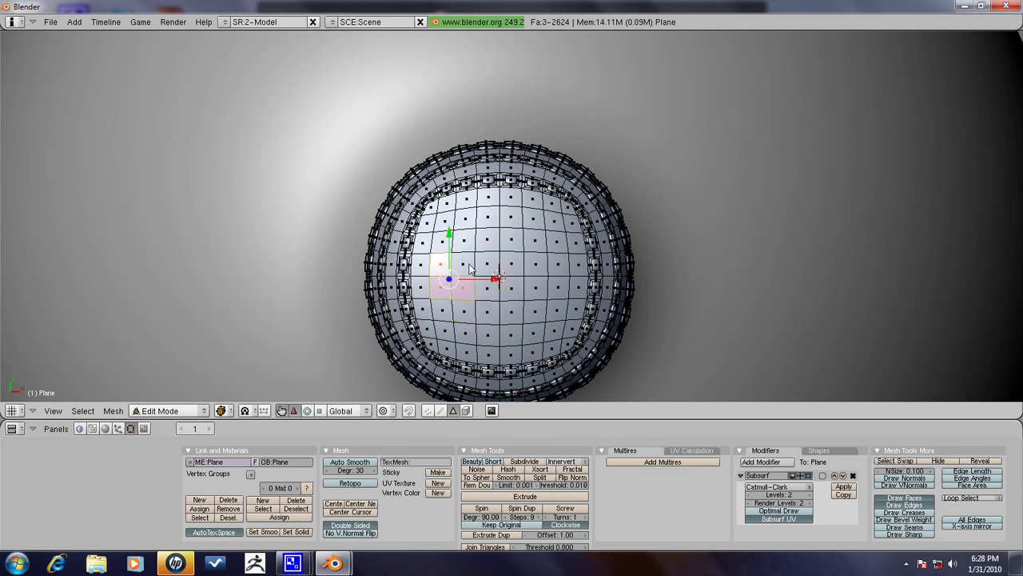
right_click(515, 280, "shift")
right_click(534, 297, "shift")
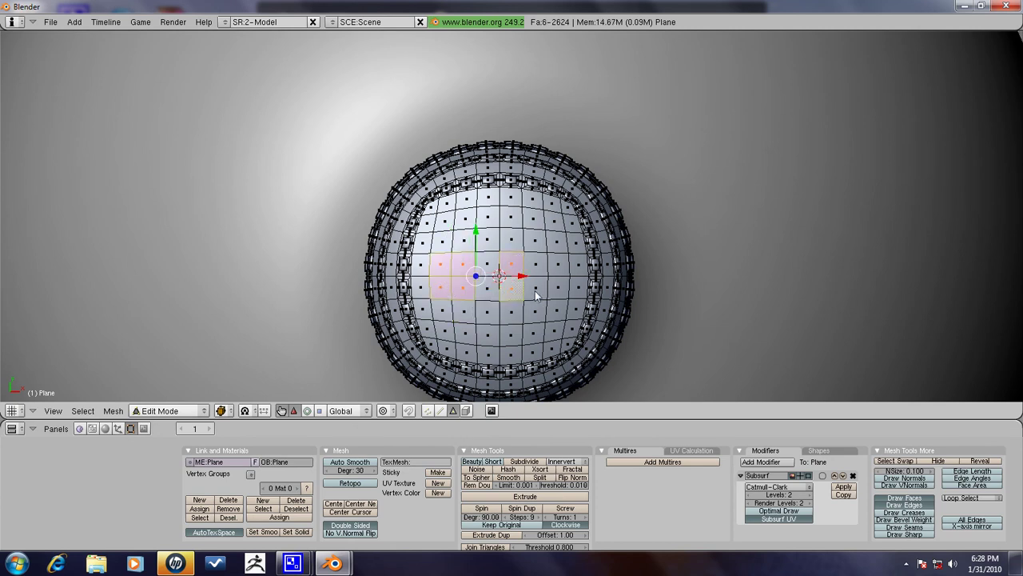
right_click(538, 275, "shift")
right_click(539, 296, "shift")
- Shift the right 2x2 patch one column outward and check it from an angle
scroll(540, 300, "down", 1)
mouse_move(540, 300)
middle_mouse_down()
mouse_move(532, 270)
mouse_move(487, 327)
mouse_move(469, 266)
mouse_move(508, 276)
mouse_move(518, 257)
middle_mouse_up()
scroll(508, 276, "up", 3)
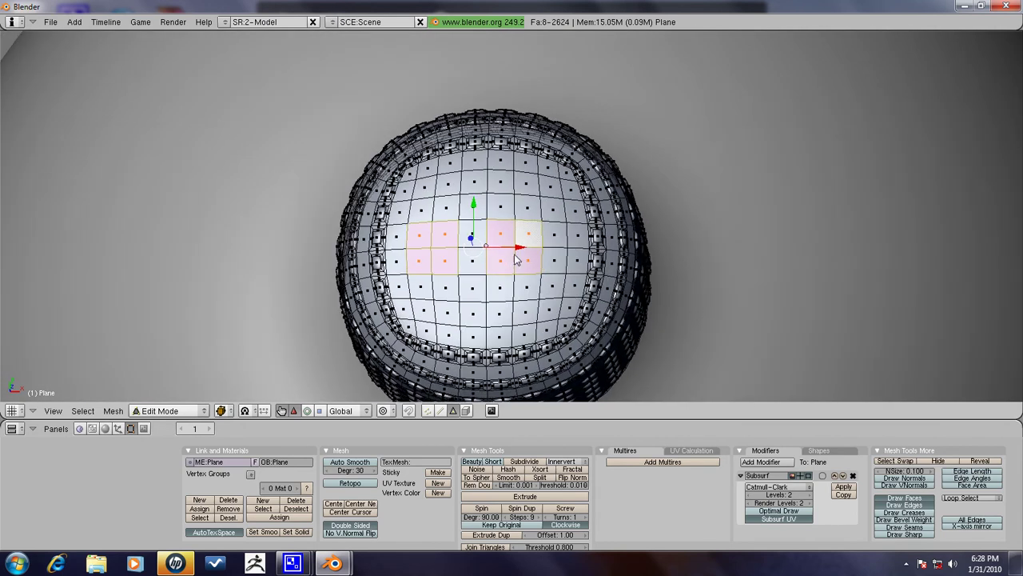
right_click(502, 258, "shift")
right_click(504, 238, "shift")
right_click(553, 235, "shift")
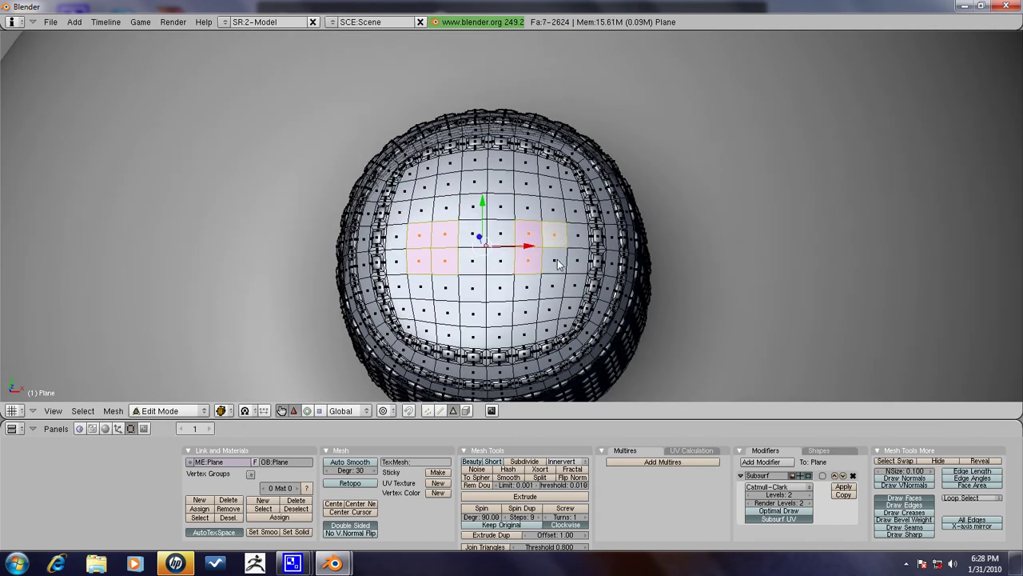
right_click(557, 261, "shift")
scroll(494, 292, "down", 2)
middle_click_drag(494, 292, 496, 272)
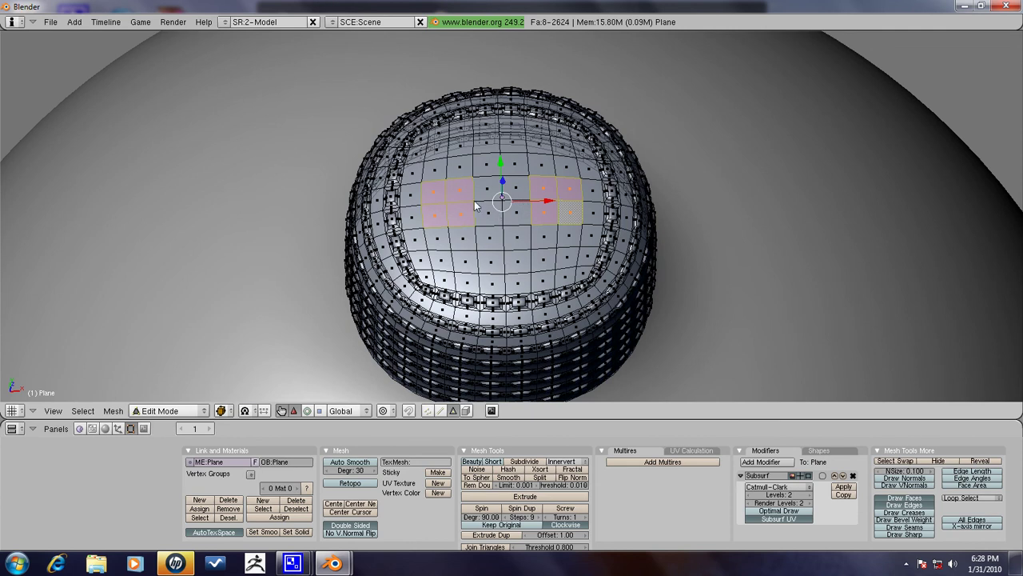
scroll(542, 195, "down", 2)
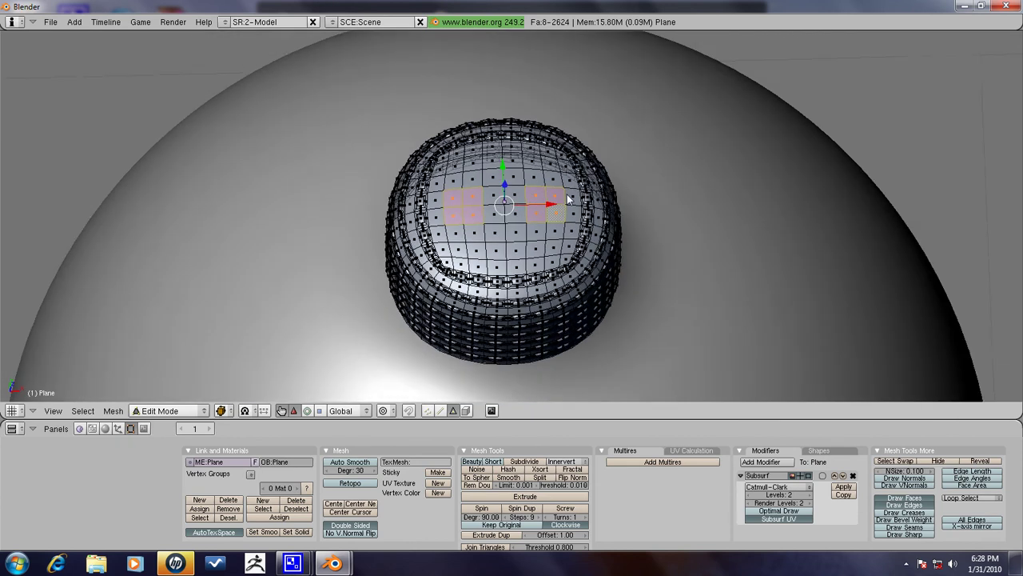
scroll(582, 201, "down", 1)
middle_click_drag(583, 202, 586, 182)
- Delete the two face patches and select both holes' boundary vertex loops
key("x")
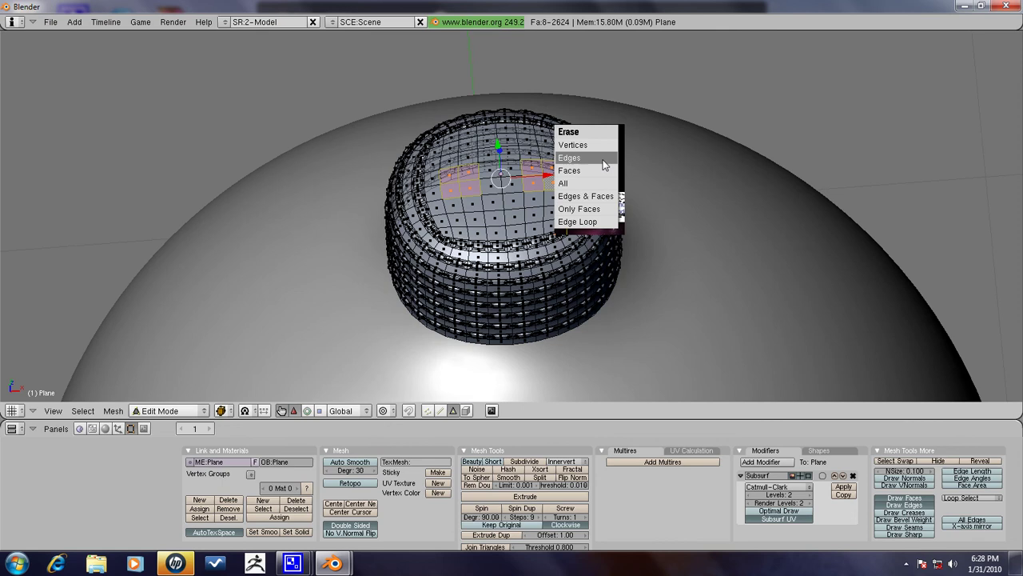
left_click(602, 171)
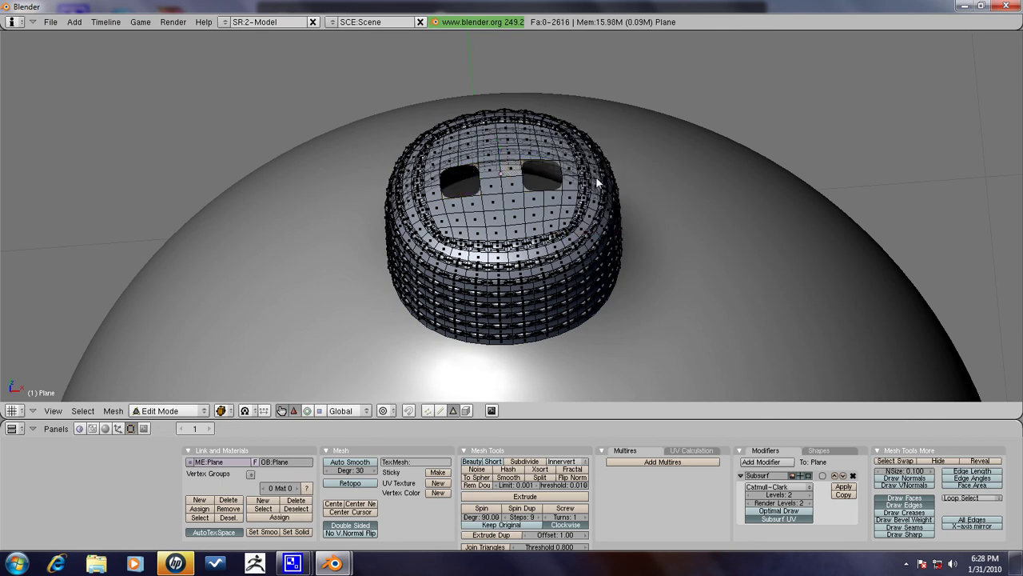
left_click(427, 410)
right_click(532, 194, "alt")
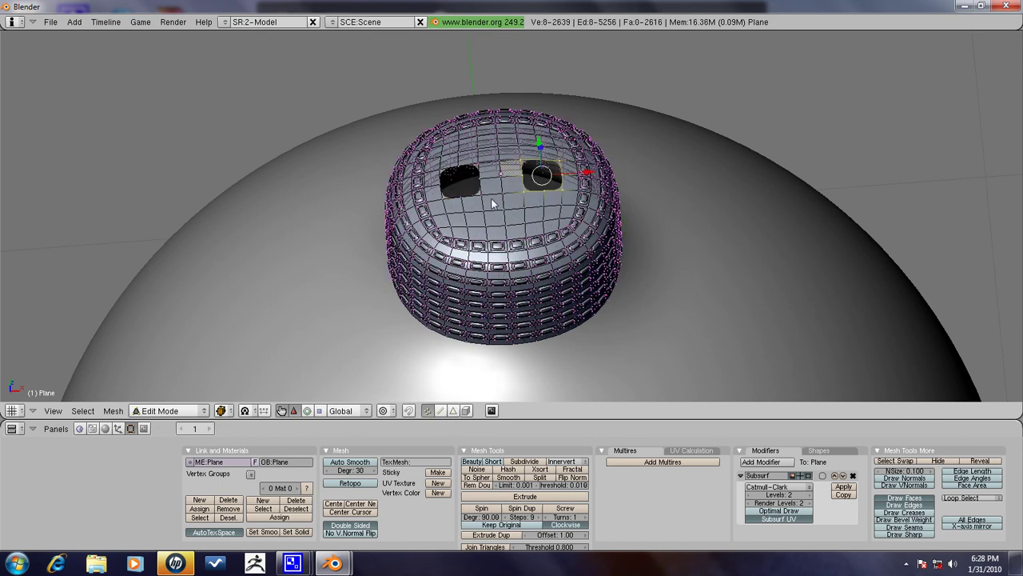
right_click(494, 219, "alt+shift")
middle_click_drag(527, 201, 527, 171)
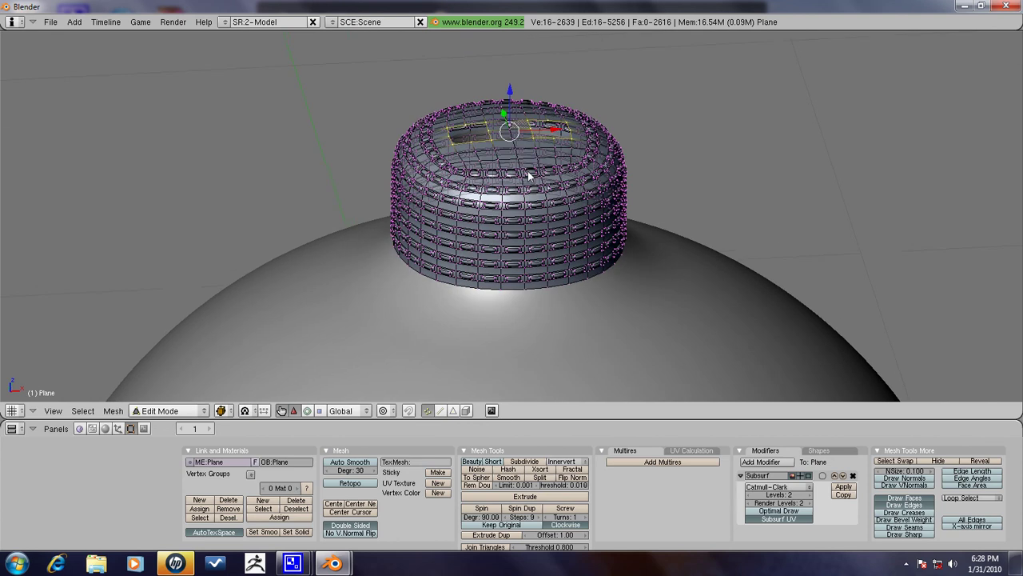
key("KP_1")
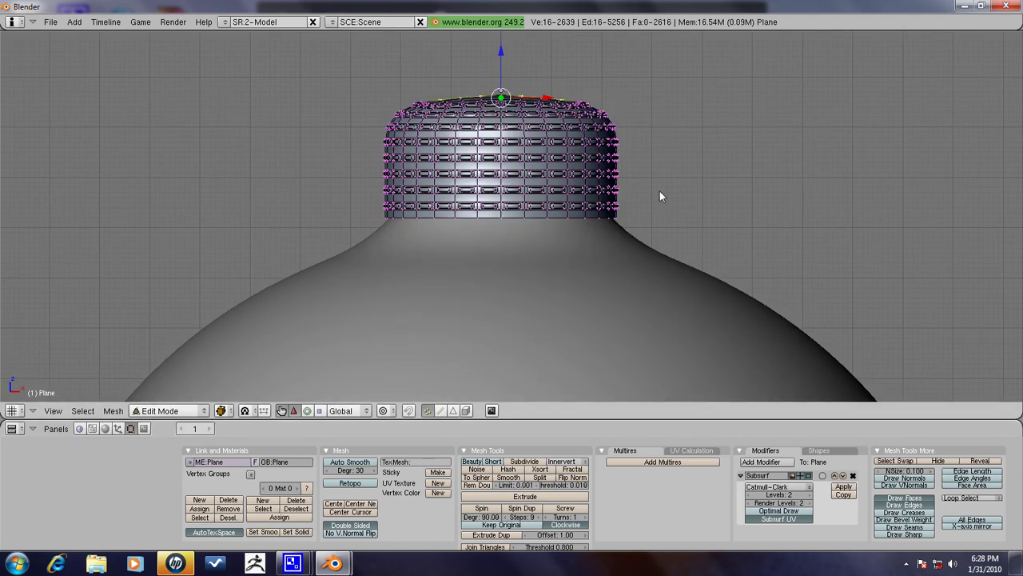
- Extrude the hole edges downward along Z twice to form the hole walls
key("e")
left_click(674, 169)
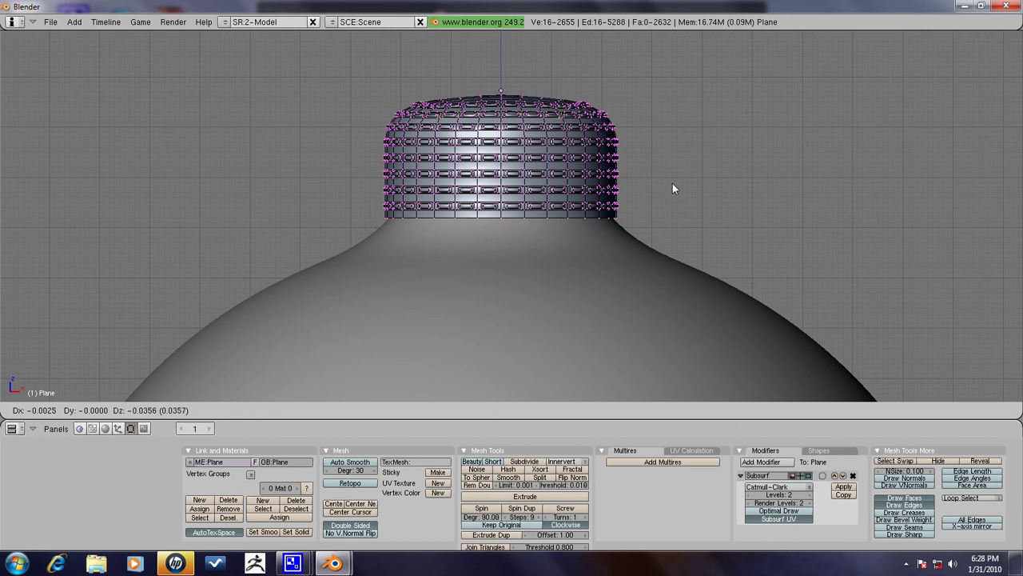
key("z")
left_click(673, 183)
key("e")
left_click(673, 188)
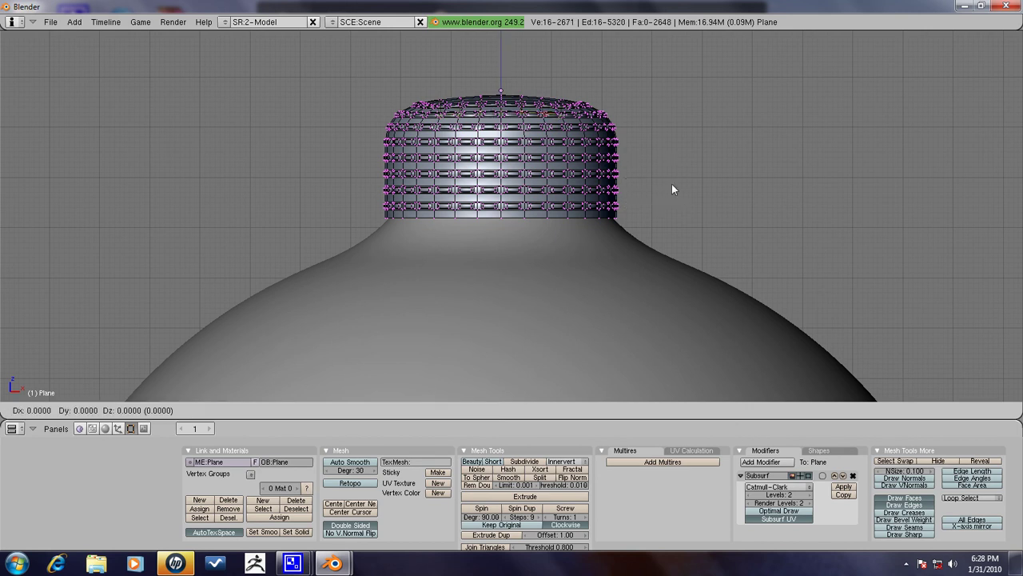
left_click(671, 200)
- Preview the holes in Object Mode, then return to editing the cap mesh
mouse_move(671, 200)
middle_mouse_down()
mouse_move(637, 184)
mouse_move(583, 258)
middle_mouse_up()
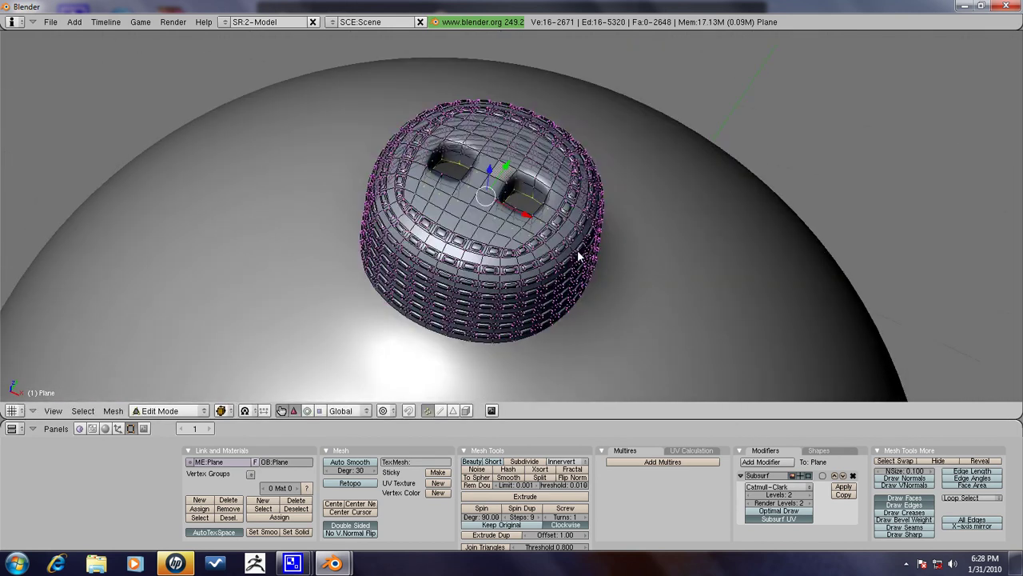
key("Tab")
mouse_move(470, 300)
middle_mouse_down()
mouse_move(446, 379)
mouse_move(461, 343)
middle_mouse_up()
key("Tab")
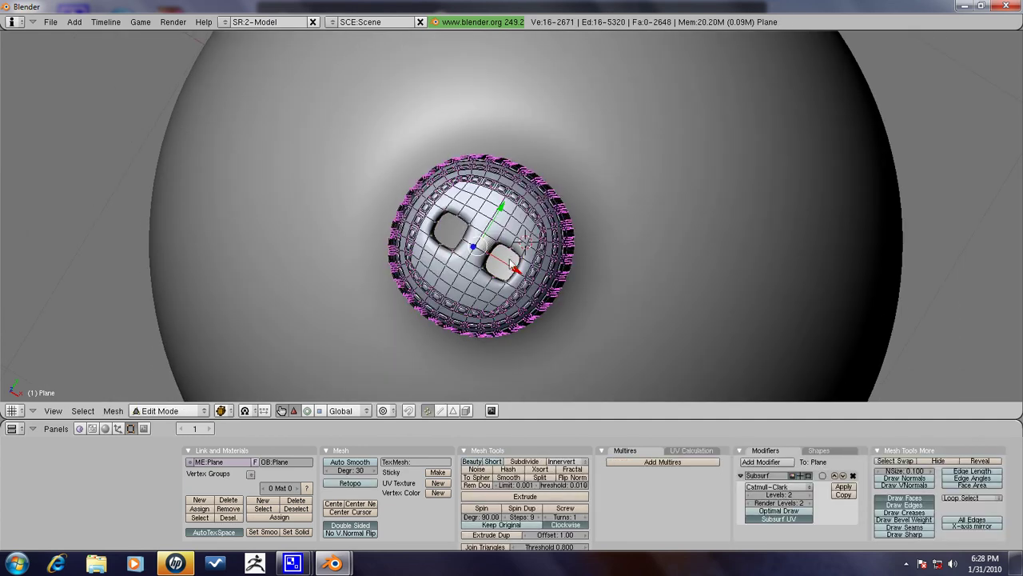
middle_click_drag(480, 272, 512, 215)
scroll(515, 216, "up", 4)
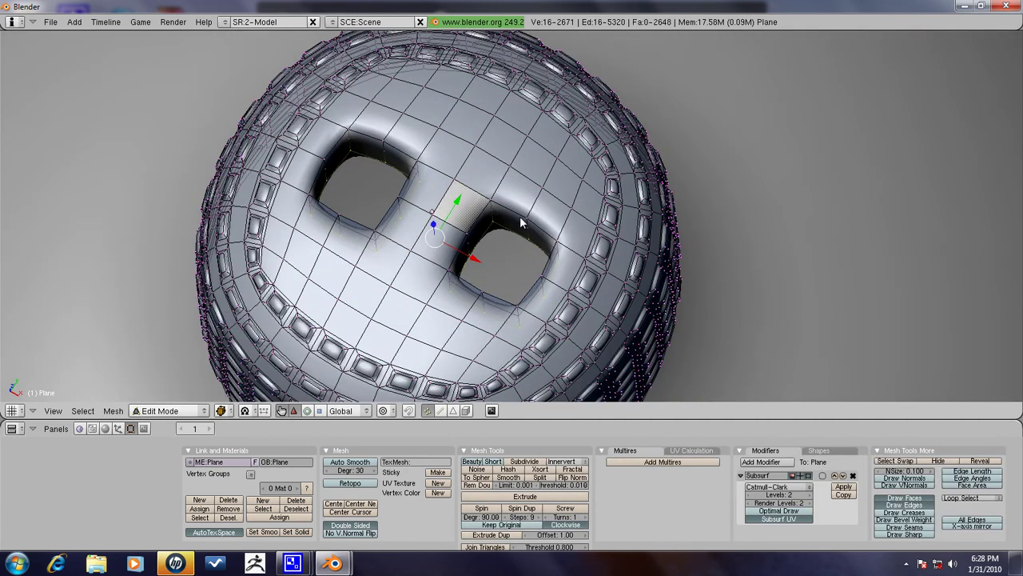
- Select the vertex rings surrounding both square holes
right_click(524, 219, "alt+shift")
right_click(518, 219, "alt+shift")
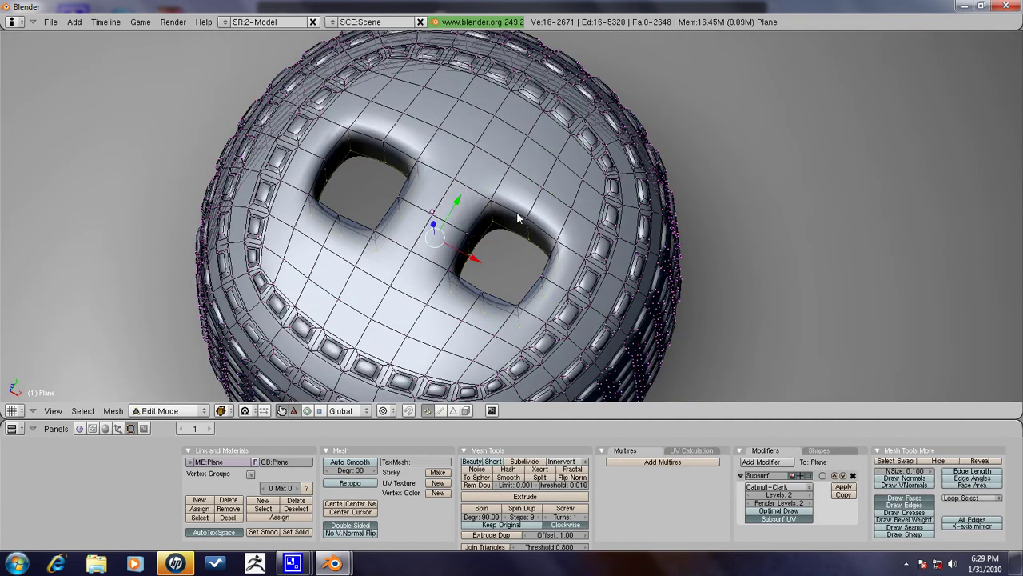
right_click(372, 152, "alt+shift")
right_click(380, 141, "alt+shift")
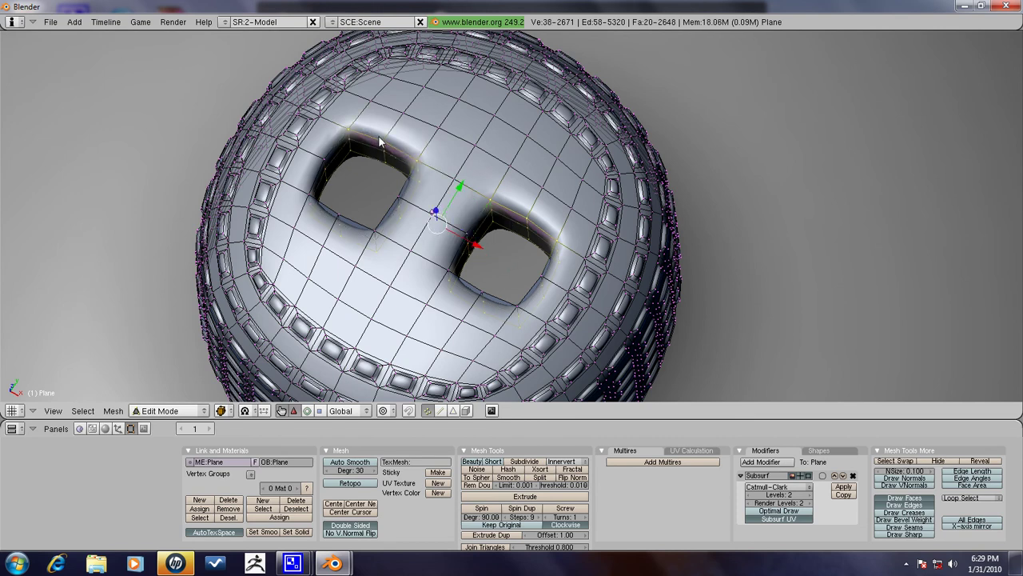
right_click(334, 156, "alt+shift")
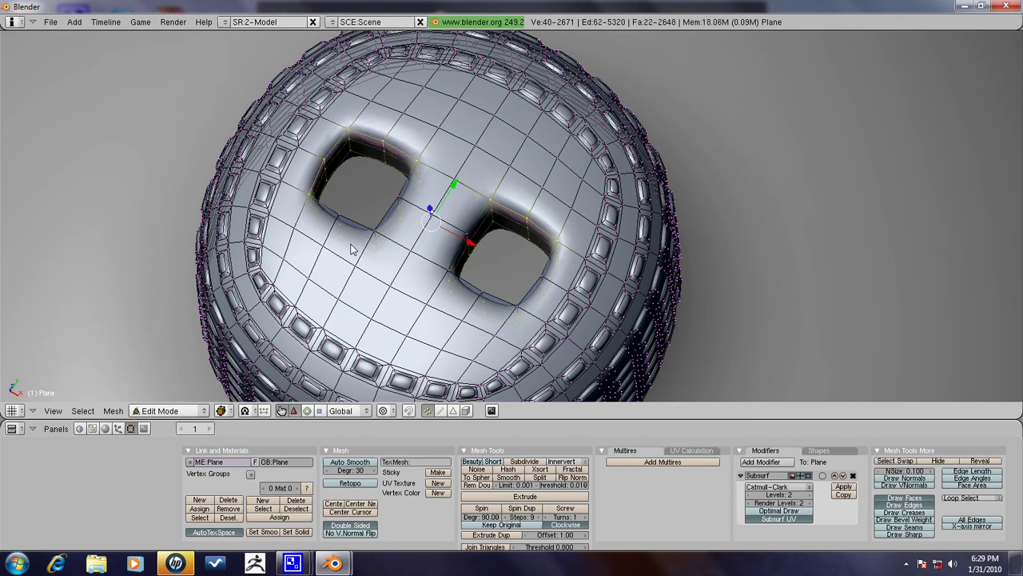
right_click(383, 206, "alt+shift")
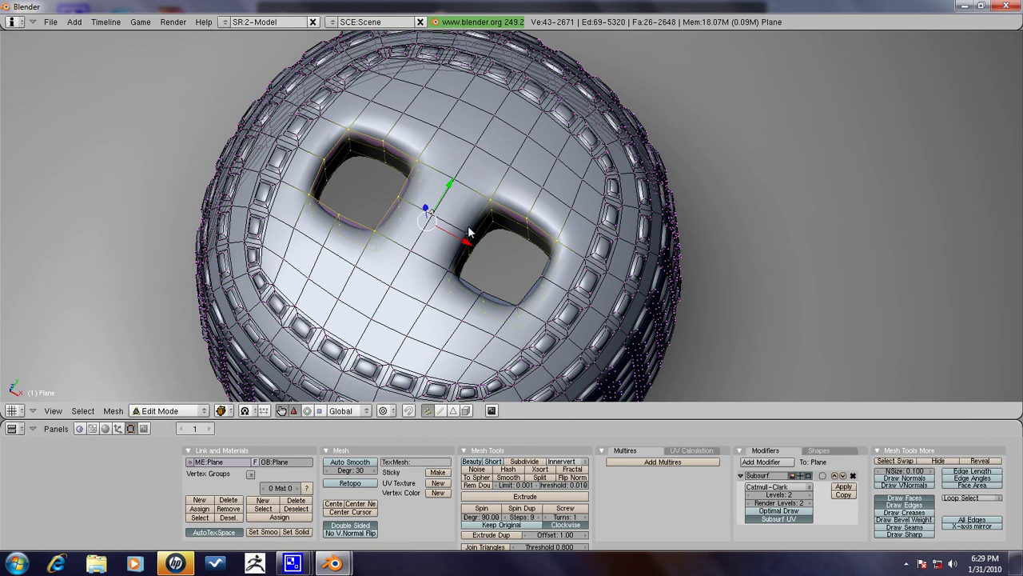
right_click(475, 279, "alt+shift")
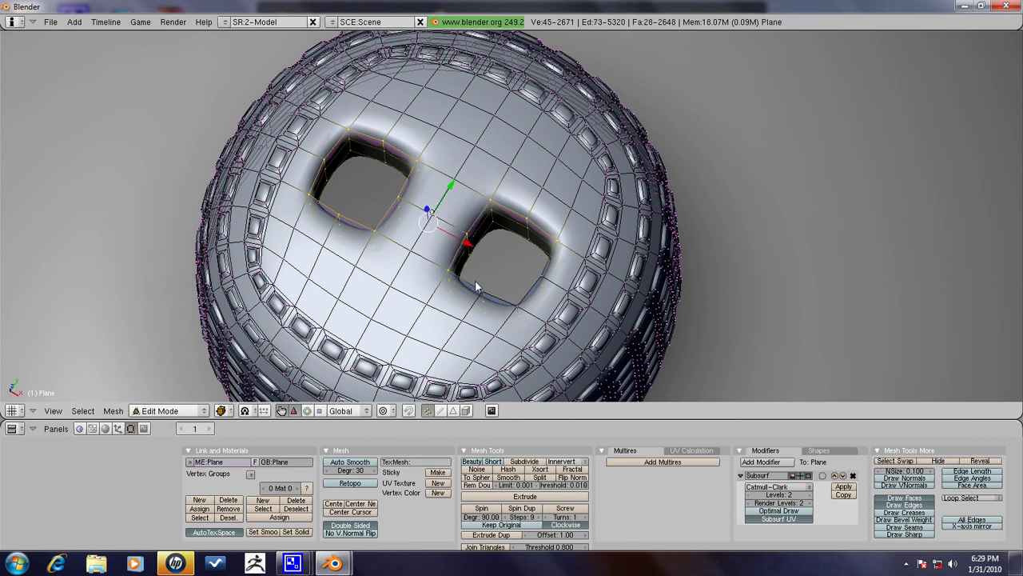
right_click(538, 268, "alt+shift")
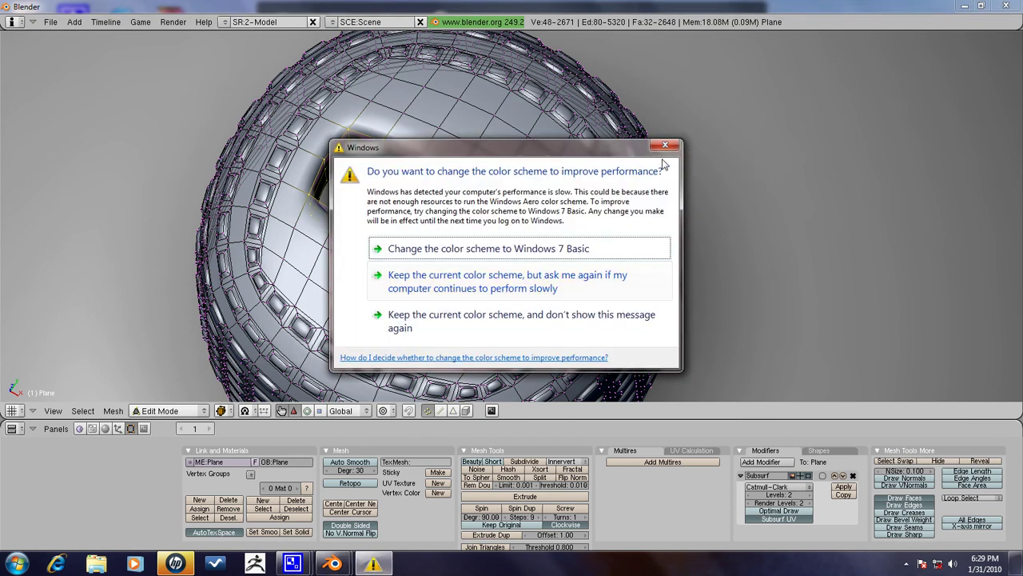
- Dismiss the Windows prompt and smooth the selection twice so the holes become circular
left_click(664, 145)
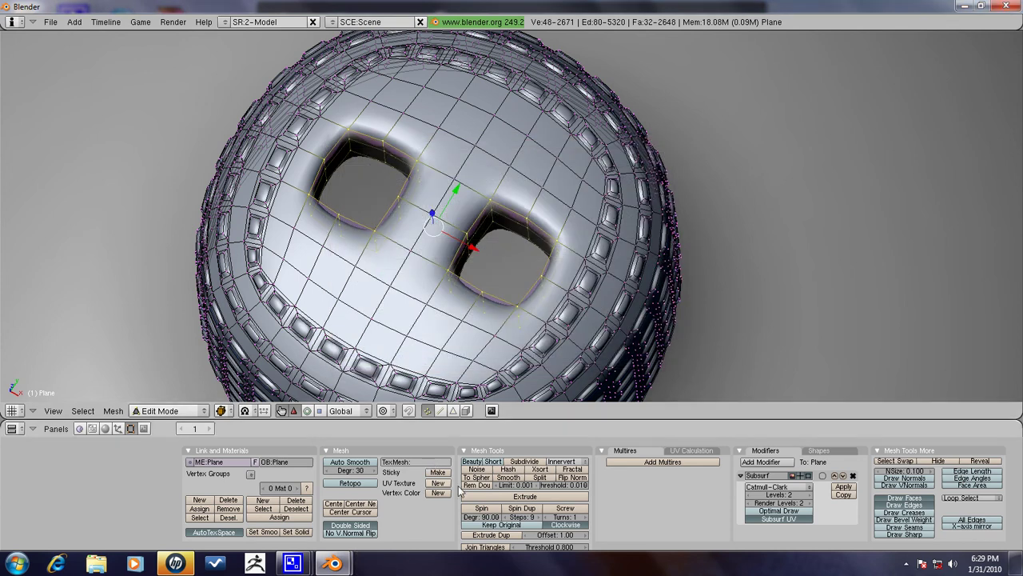
left_click(508, 477)
left_click(509, 477)
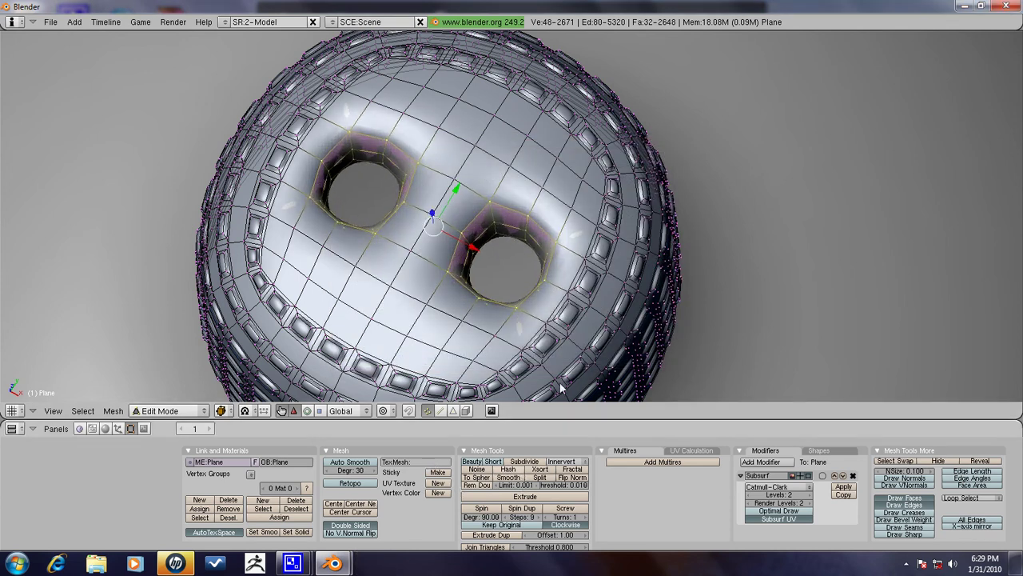
- Leave Edit Mode and view the finished cap from the front
key("Tab")
scroll(560, 380, "down", 2)
scroll(557, 373, "down", 3)
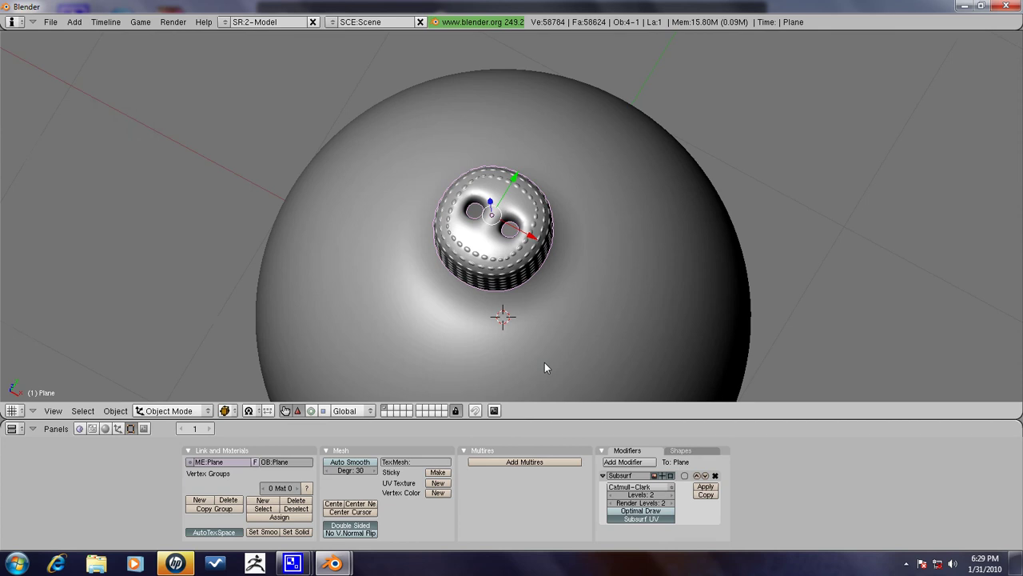
key("KP_1")
mouse_move(292, 564)
left_click(229, 500)
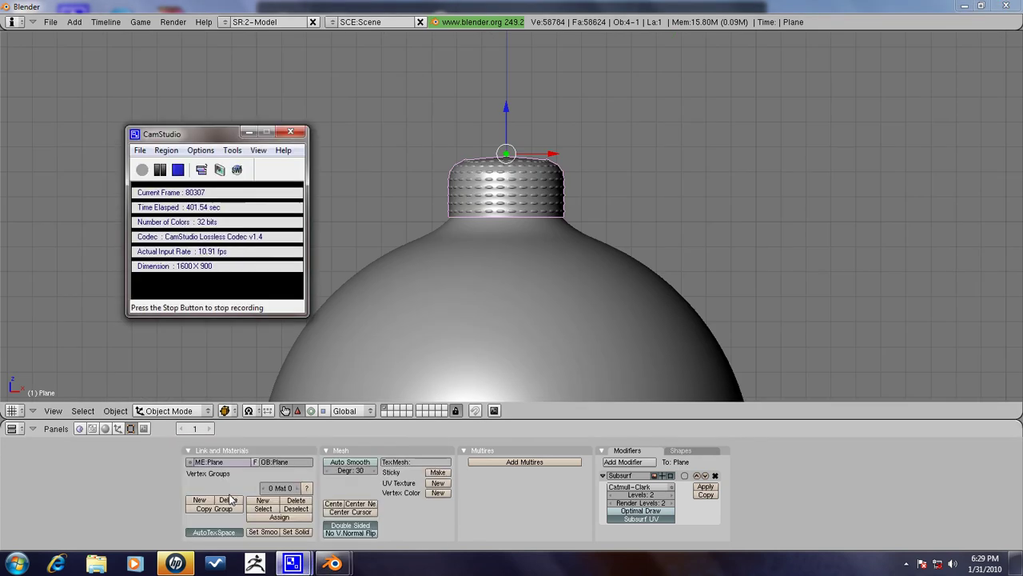
left_click(519, 355)
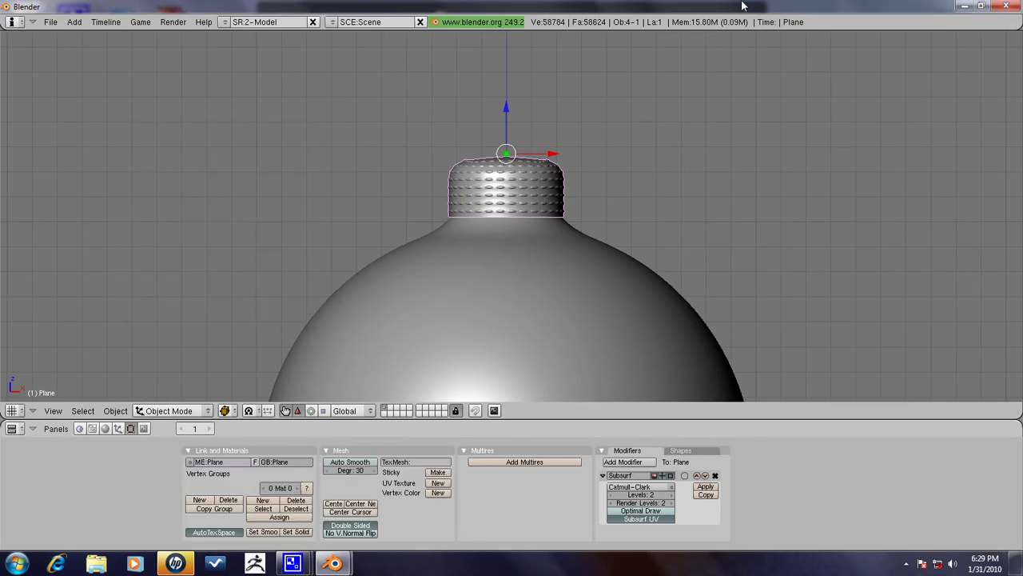
- Orbit down onto the cap top, re-enter Edit Mode and switch to face select
mouse_move(519, 354)
middle_mouse_down()
mouse_move(635, 167)
mouse_move(637, 114)
middle_mouse_up()
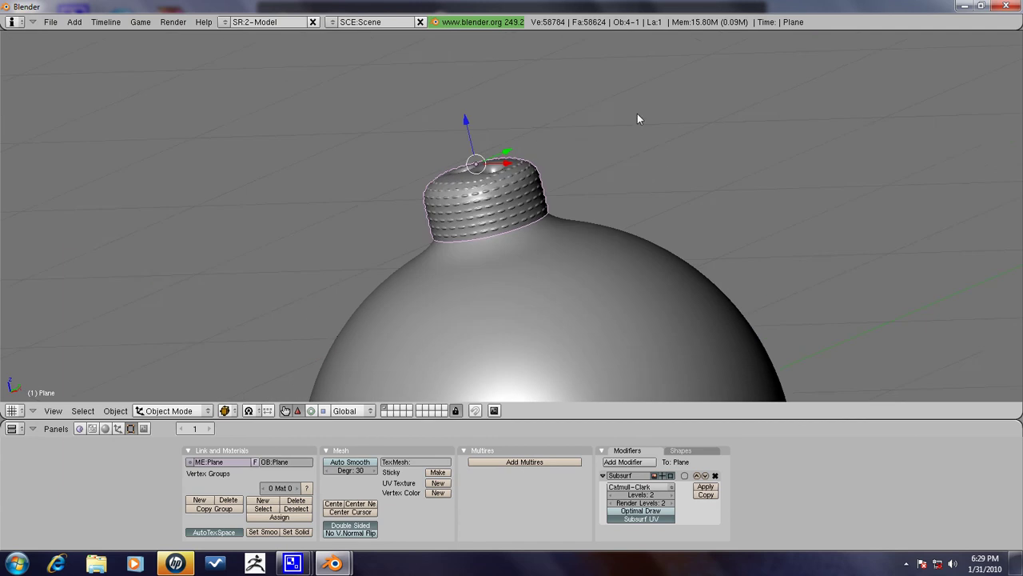
mouse_move(488, 293)
middle_mouse_down()
mouse_move(227, 283)
mouse_move(532, 350)
mouse_move(544, 328)
middle_mouse_up()
scroll(544, 327, "up", 4)
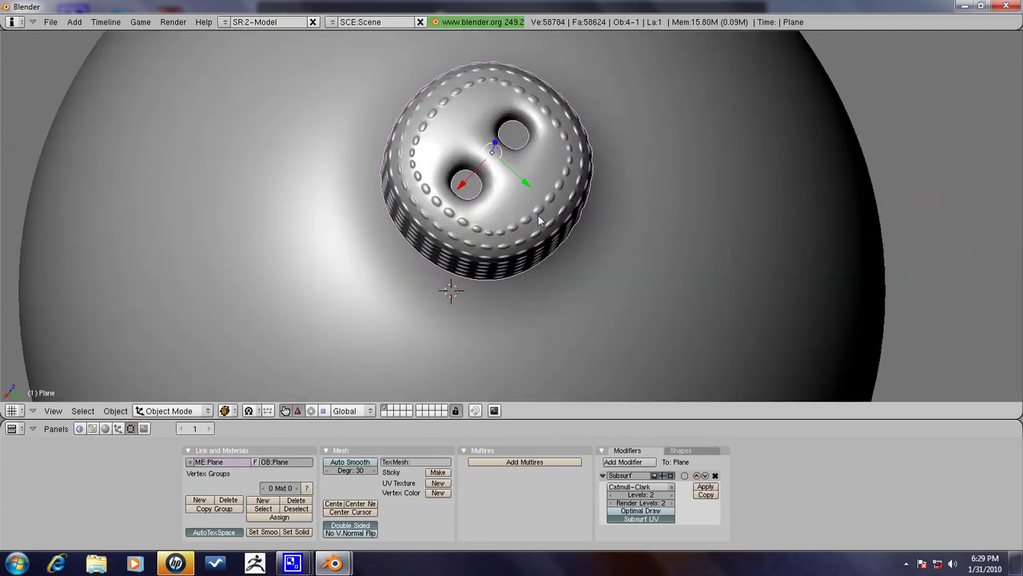
scroll(468, 184, "up", 1)
scroll(470, 182, "up", 3)
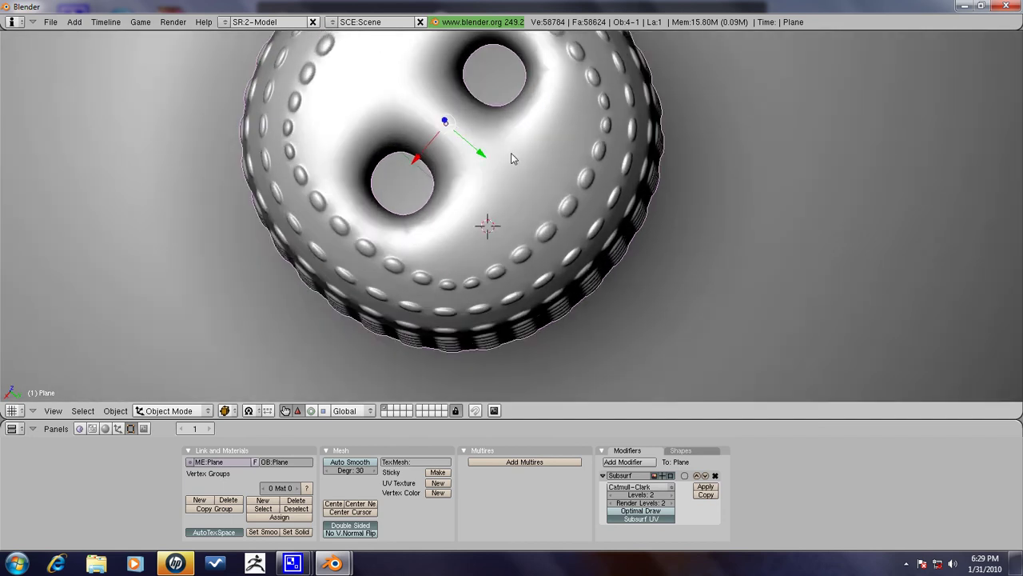
scroll(547, 121, "down", 2)
mouse_move(541, 142)
middle_mouse_down()
mouse_move(513, 251)
mouse_move(558, 156)
mouse_move(463, 186)
mouse_move(464, 281)
mouse_move(526, 213)
middle_mouse_up()
key("Tab")
left_click(453, 410)
- Select a scattered set of faces around the two holes on the cap top
right_click(483, 236)
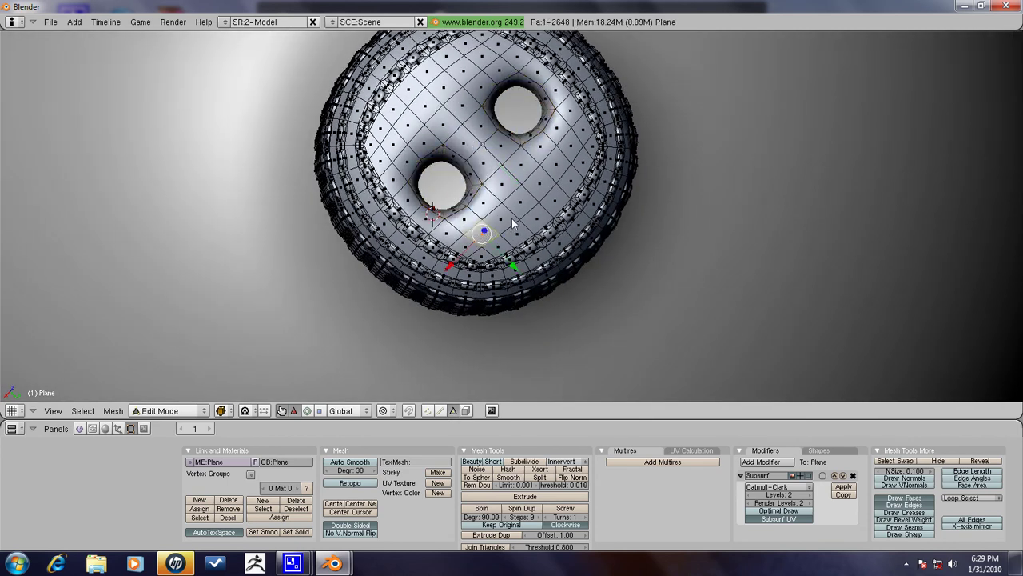
right_click(523, 208, "shift")
right_click(553, 170, "shift")
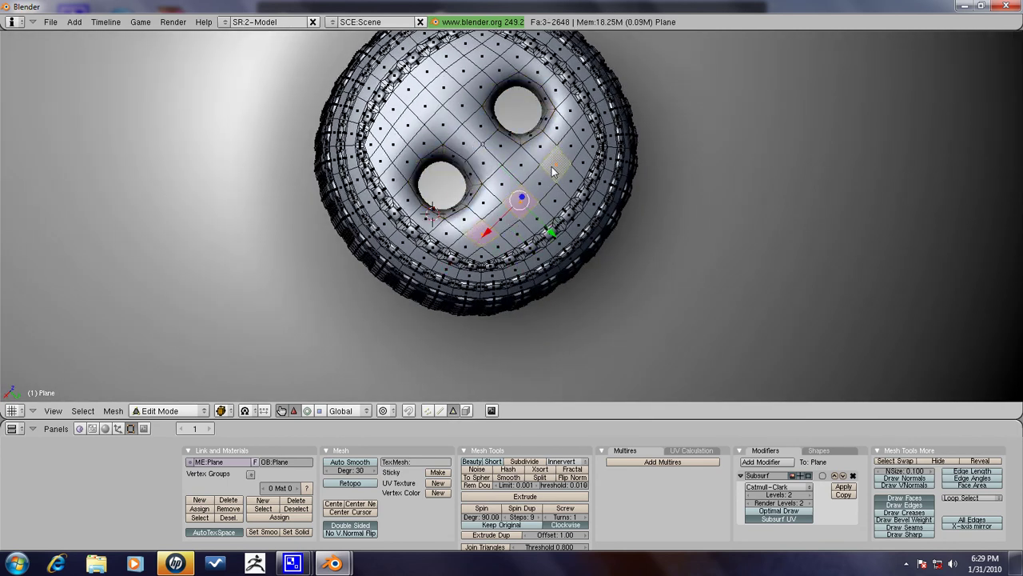
right_click(485, 61, "shift")
right_click(446, 88, "shift")
right_click(410, 126, "shift")
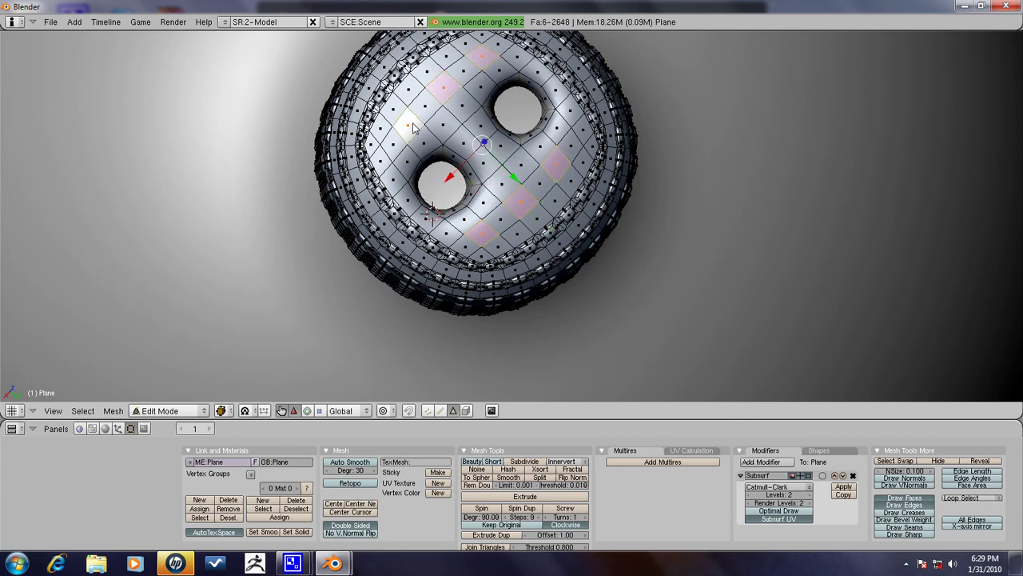
middle_click_drag(497, 218, 486, 206)
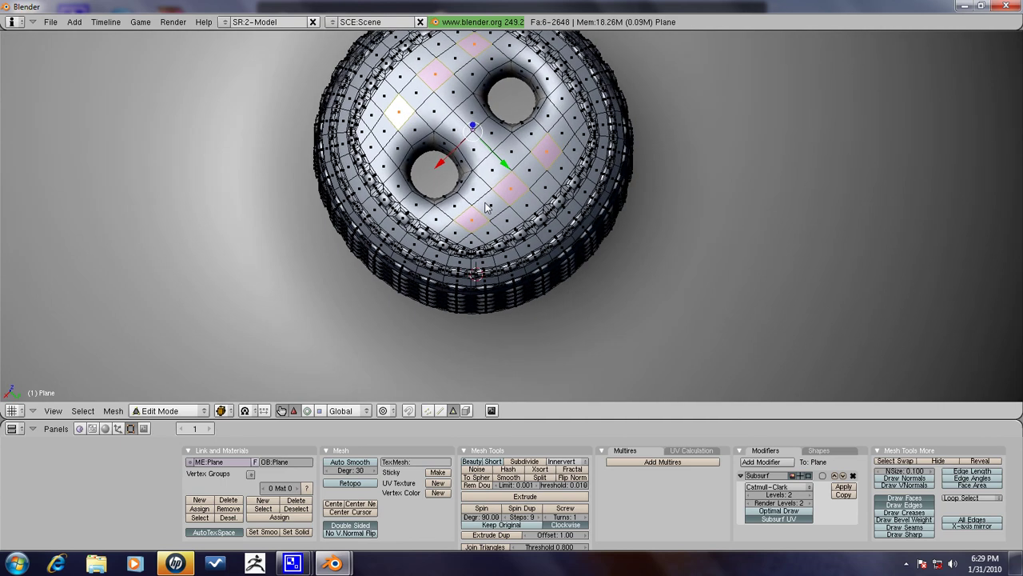
- Adjust which cap-top faces are selected, undoing the last one added
right_click(401, 118, "shift")
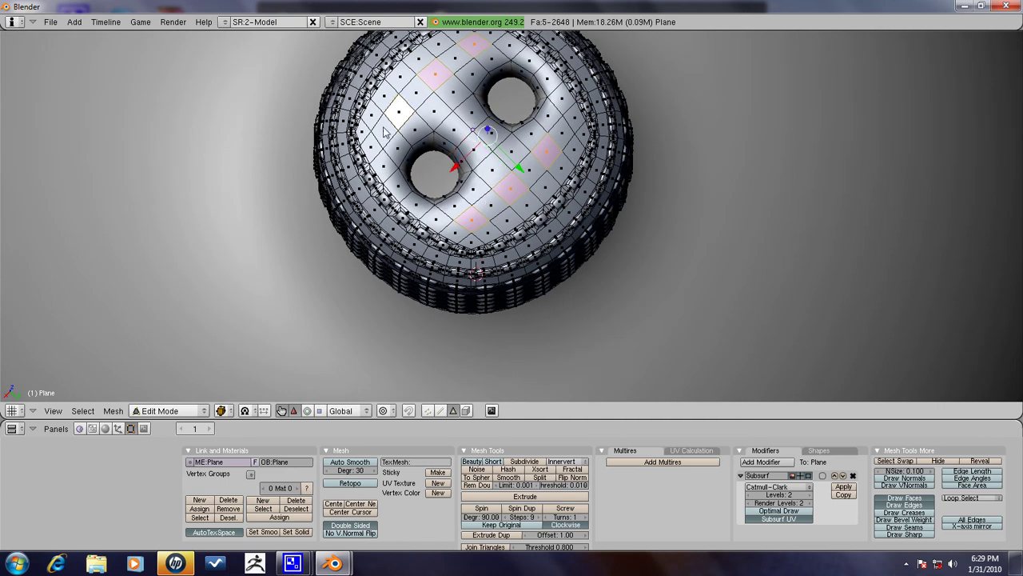
right_click(417, 96, "shift")
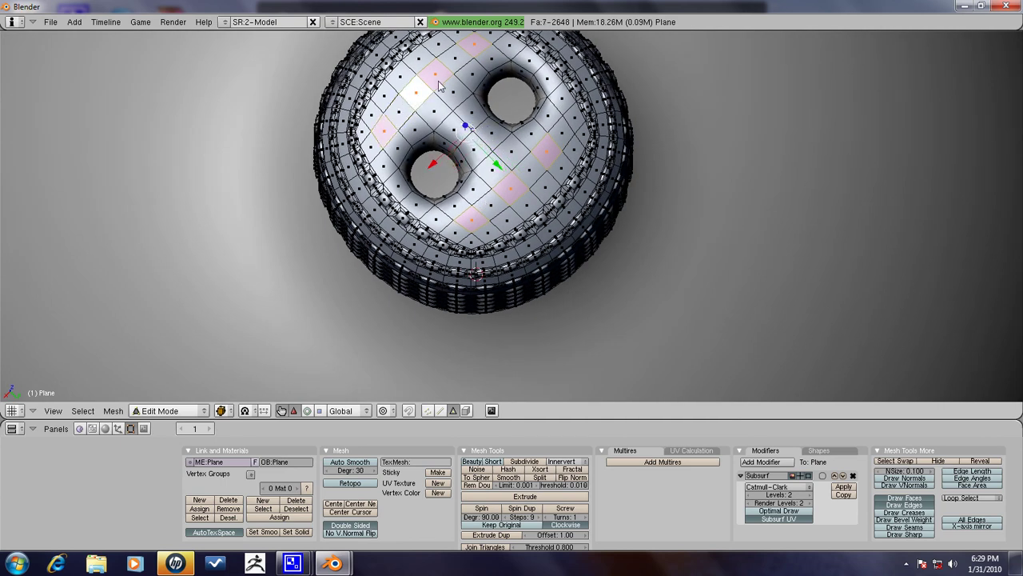
right_click(442, 80, "shift")
right_click(462, 60, "shift")
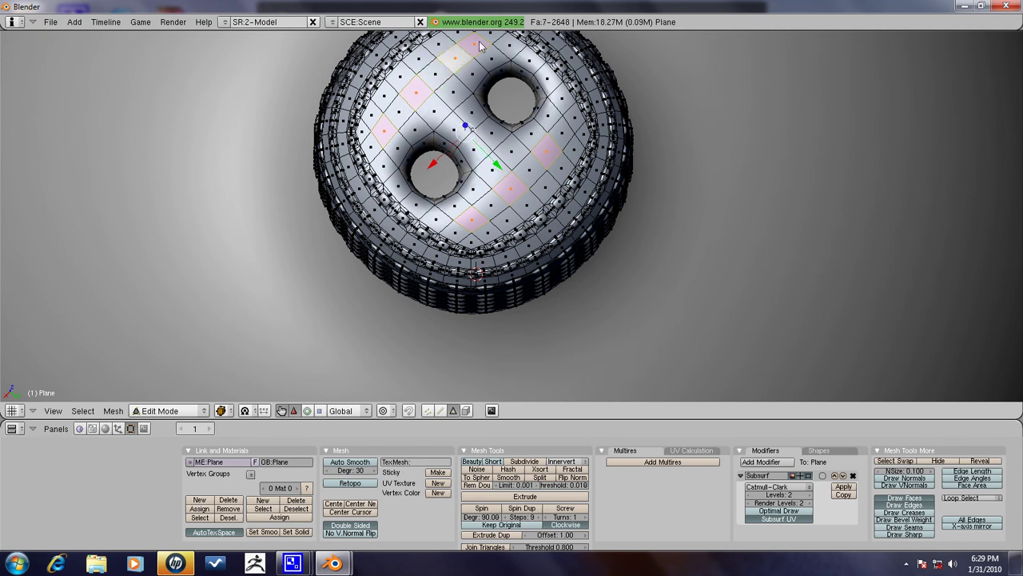
scroll(500, 104, "down", 2)
right_click(498, 82, "shift")
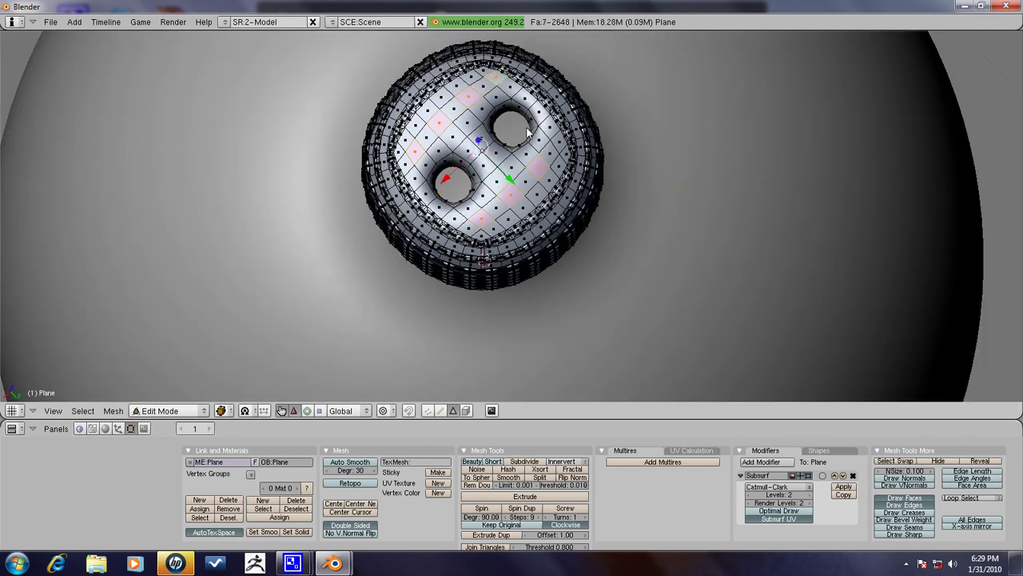
key("ctrl+z")
- Cancel a scale of the faces, deselect all and return to Object Mode
key("s")
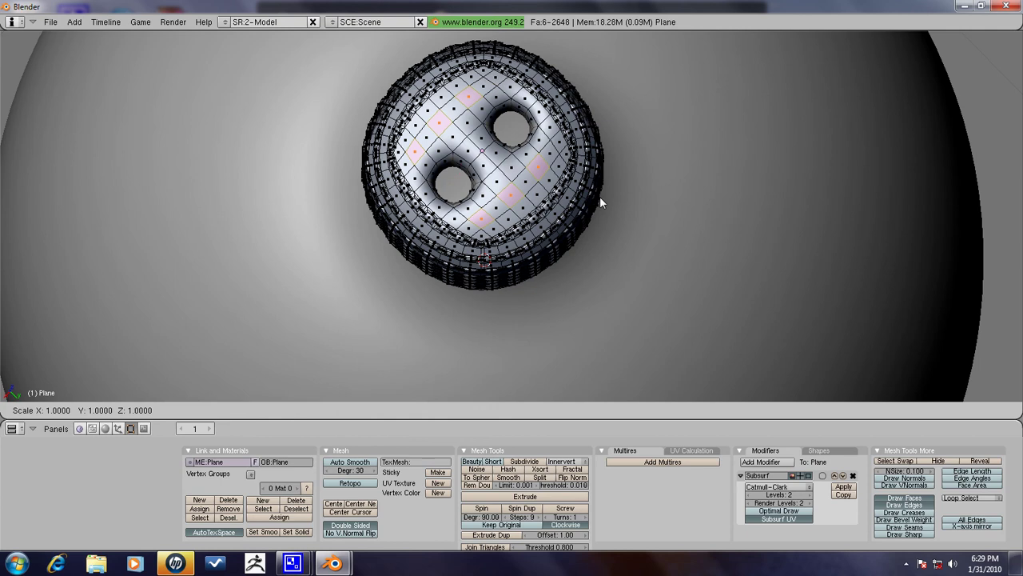
key("Escape")
key("a")
key("Tab")
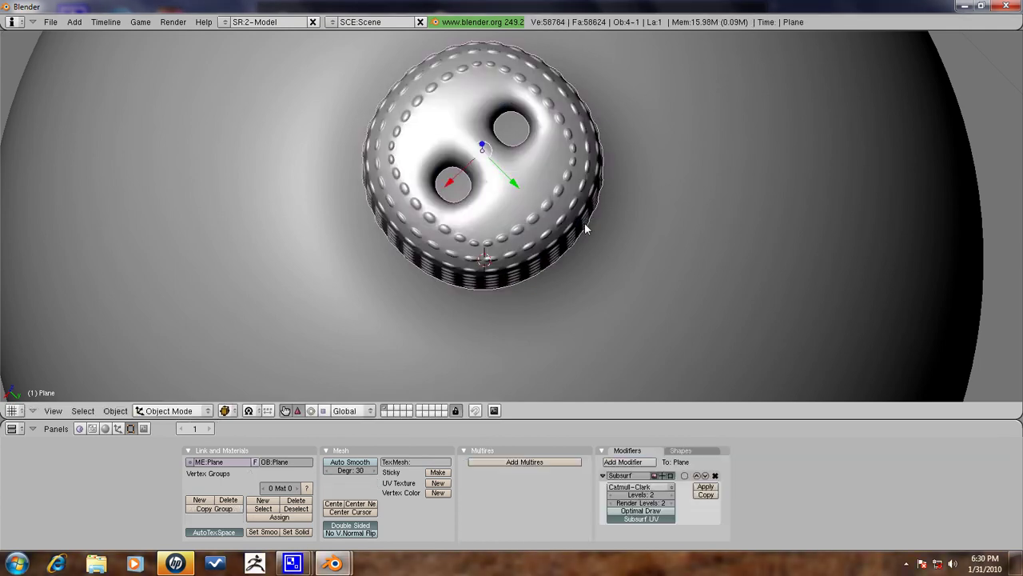
- Zoom out and centre the whole ornament in the front orthographic view
scroll(589, 228, "down", 3)
scroll(596, 254, "down", 2)
scroll(585, 343, "down", 1)
middle_click_drag(616, 316, 794, 163)
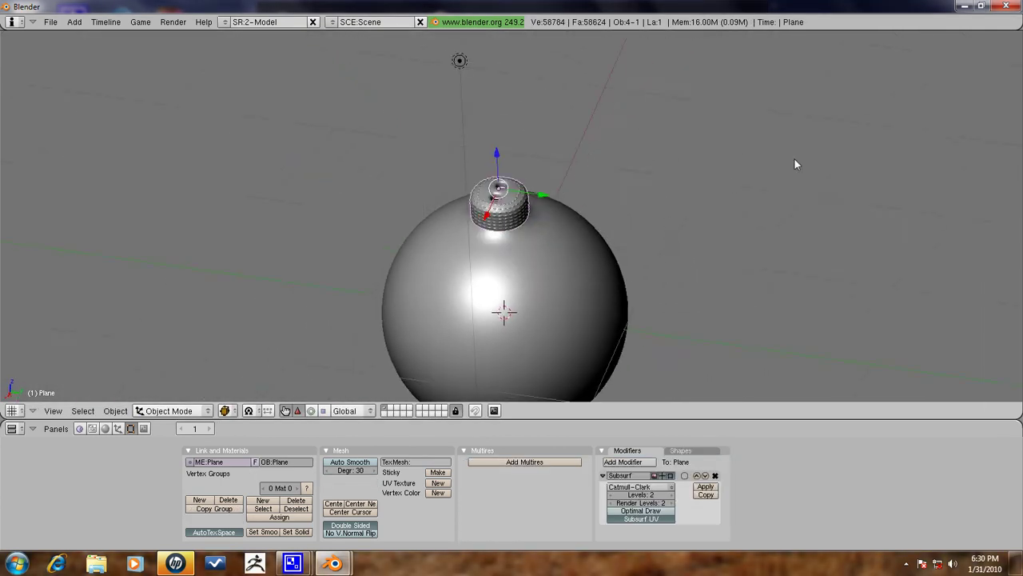
key("KP_1")
scroll(594, 354, "down", 1)
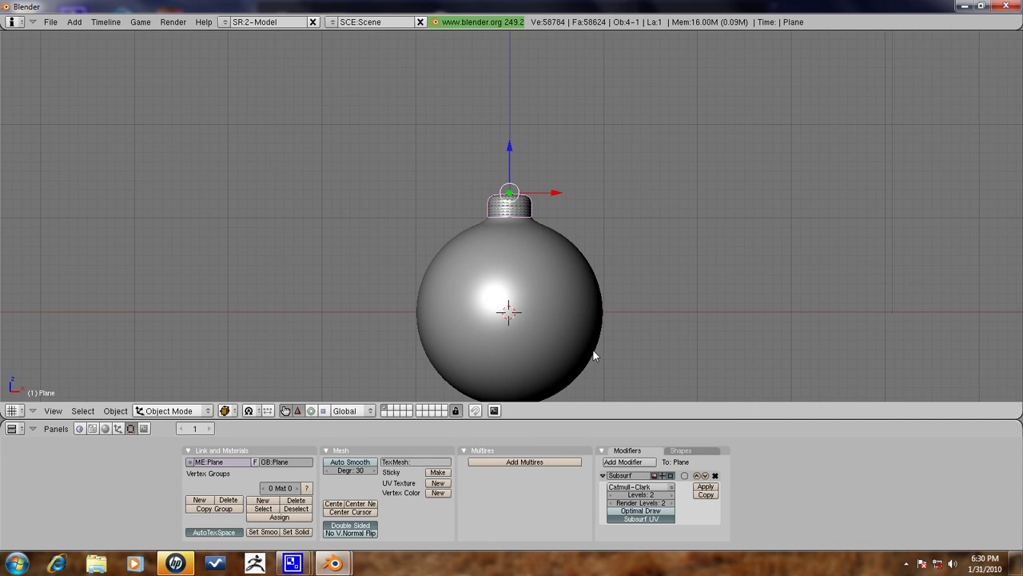
scroll(590, 370, "up", 2)
mouse_move(622, 377)
middle_mouse_down("shift")
mouse_move(618, 217)
mouse_move(603, 237)
middle_mouse_up("shift")
scroll(455, 237, "down", 2)
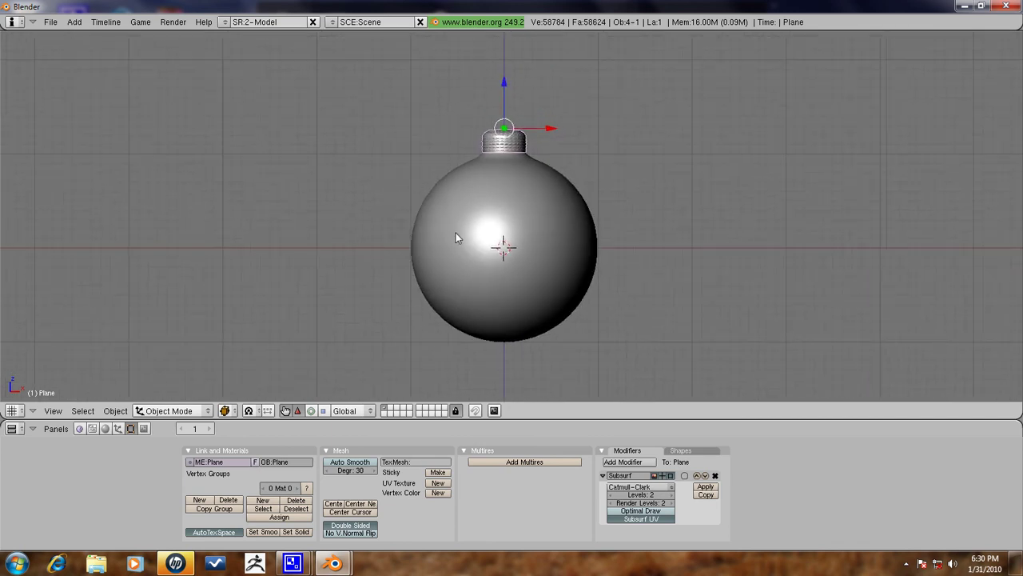
- Start Save As and choose the Desktop as the save folder
left_click(60, 24)
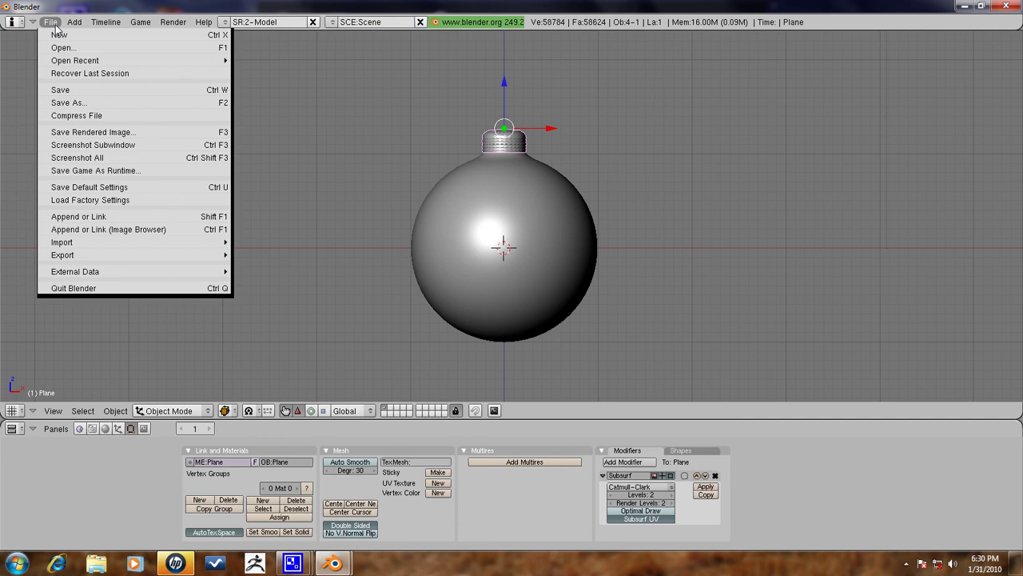
left_click(58, 100)
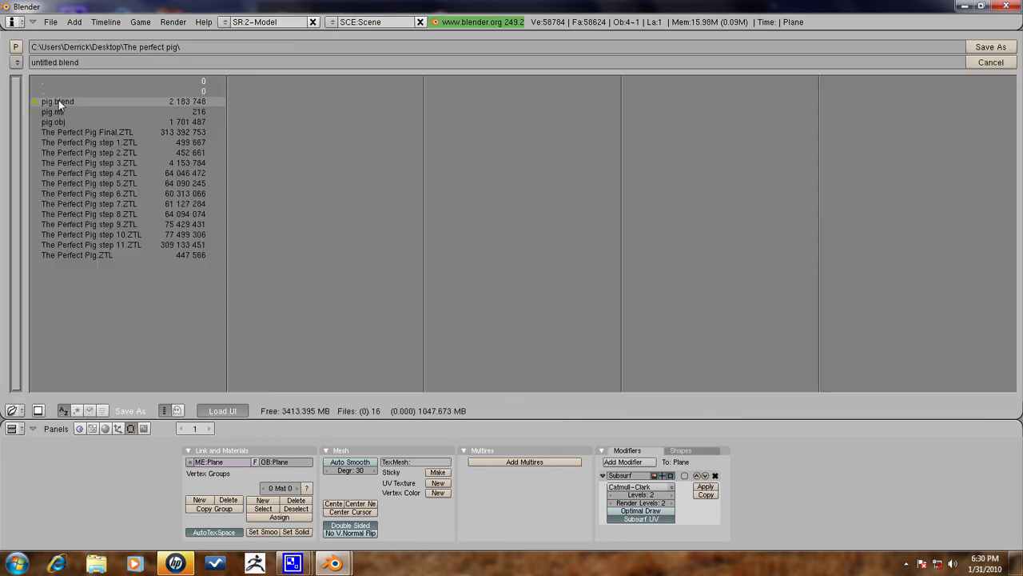
left_click(17, 62)
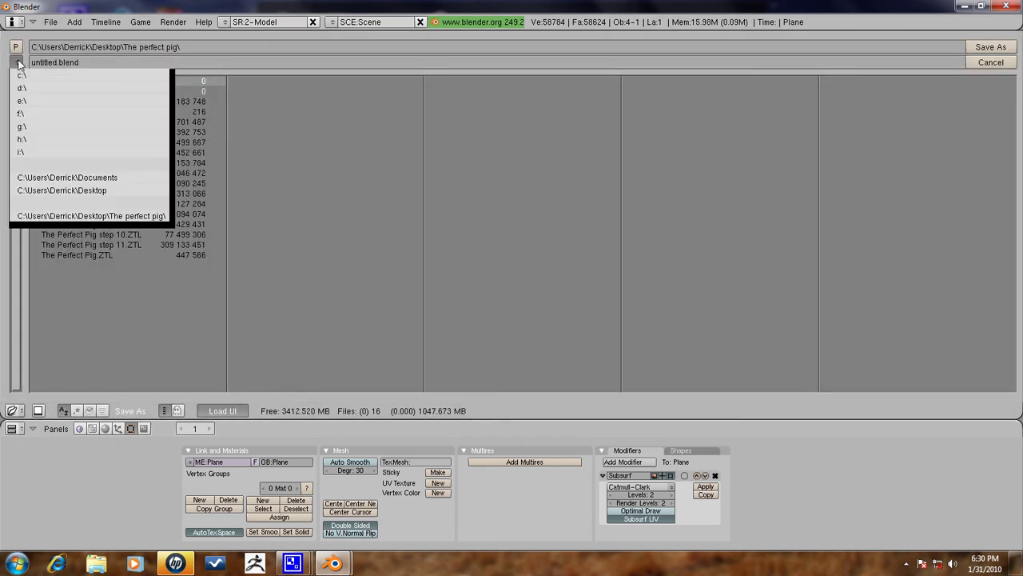
left_click(75, 190)
- Name the file 'Christmas Tree Ornament.blend' and save it
left_click(56, 63)
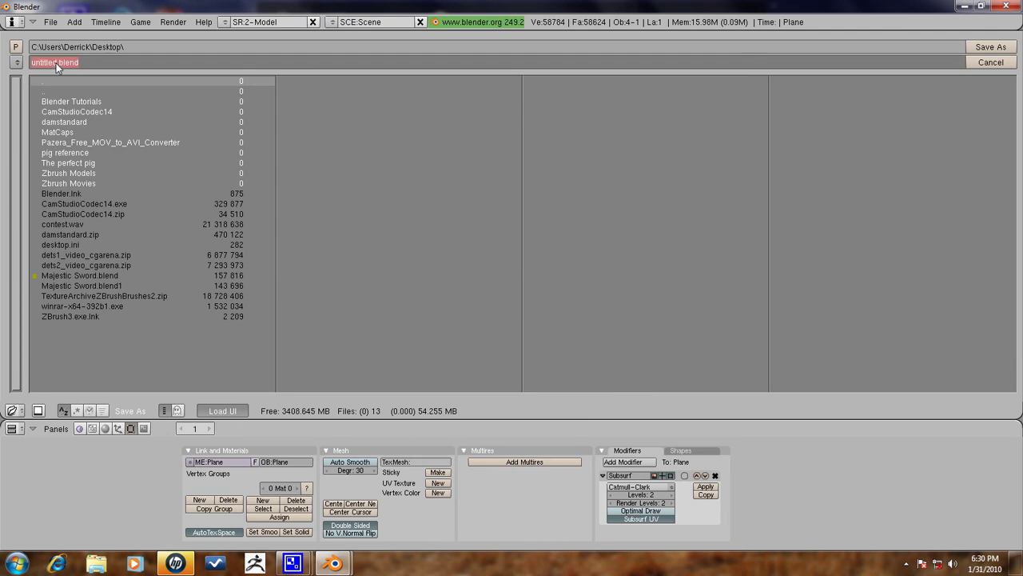
key("BackSpace")
key("BackSpace")
key("BackSpace")
key("BackSpace")
key("BackSpace")
key("BackSpace")
key("BackSpace")
type("C")
type("hristmas")
type("ree")
type(" Orna")
type("ment")
type("m")
left_click(999, 47)
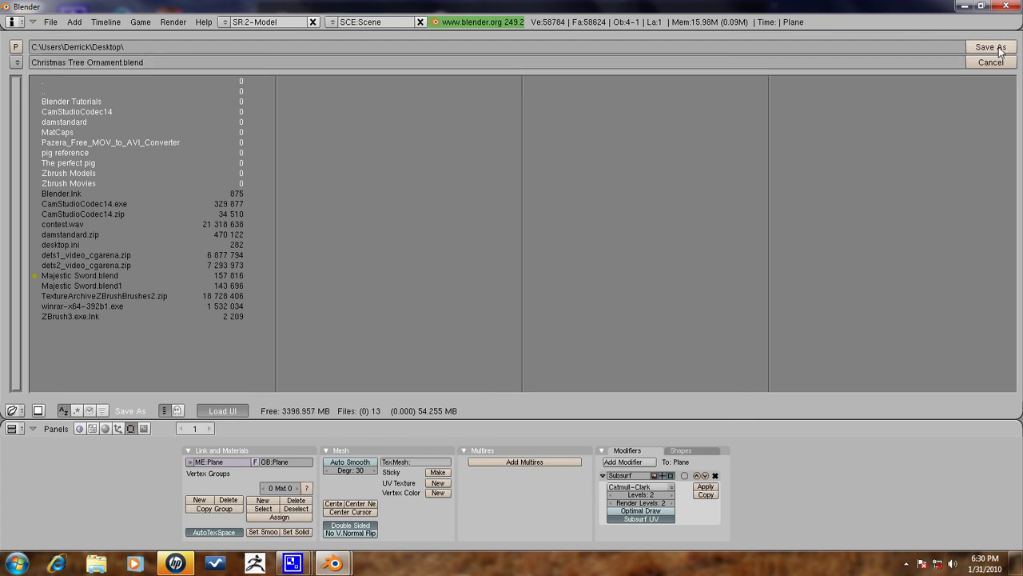
left_click(995, 47)
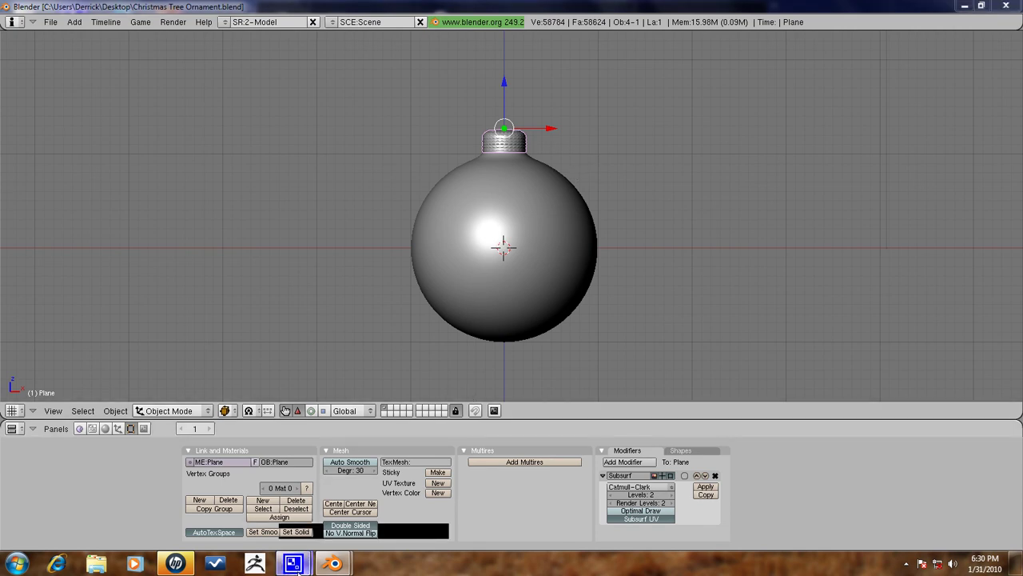
mouse_move(293, 563)
left_click(221, 518)
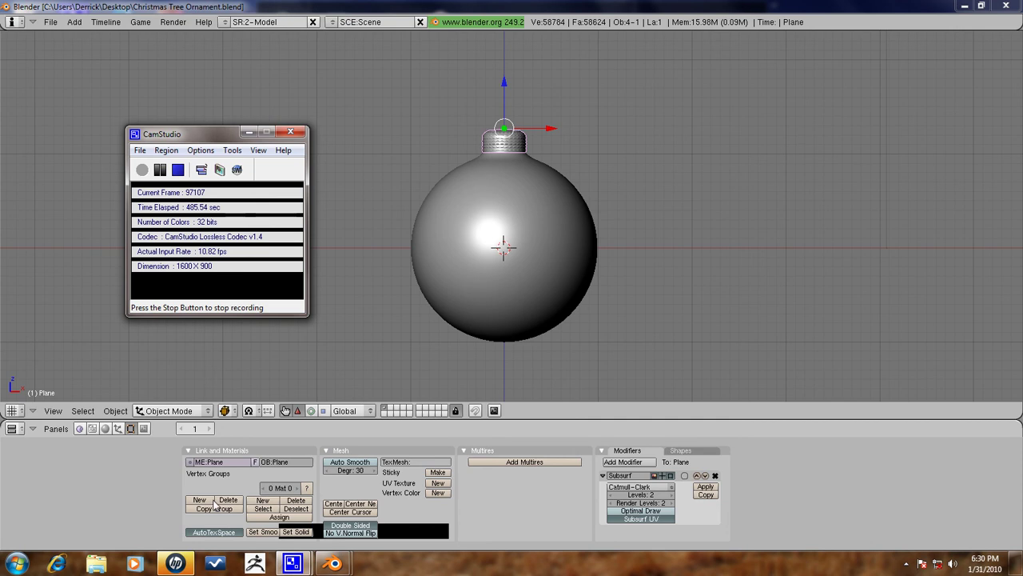